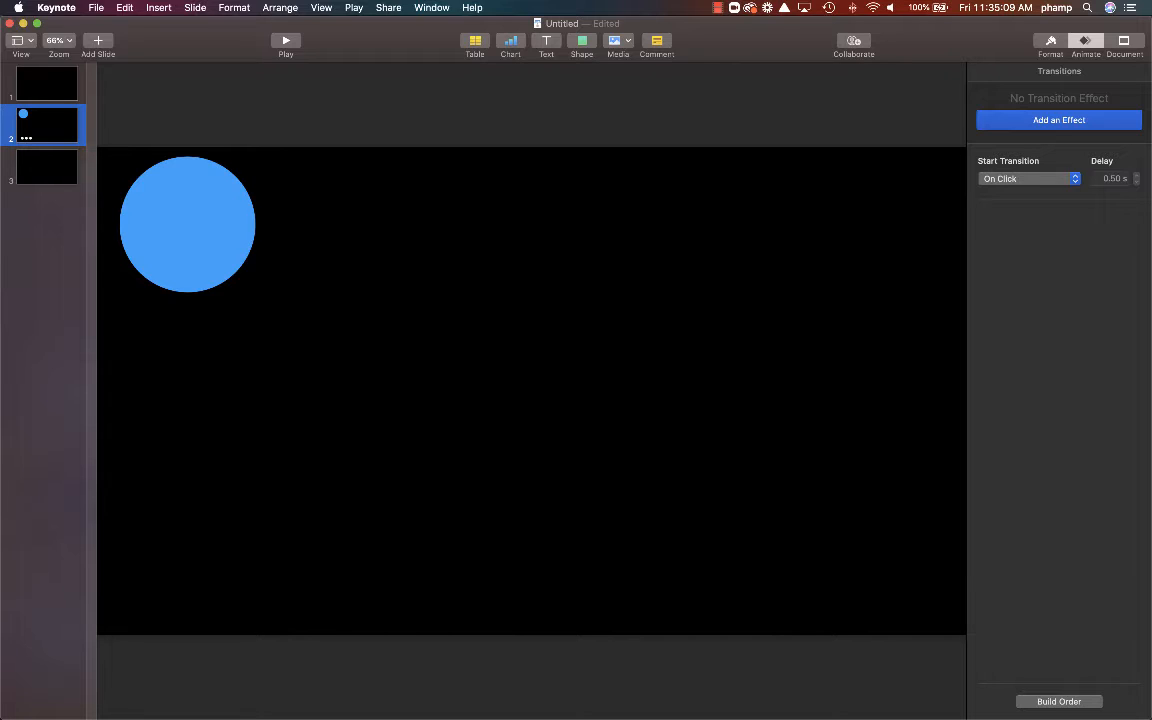
Step: Look through the presentation's three slides in order and return to the first slide
key("Up")
key("Down")
key("Down")
left_click(47, 84)
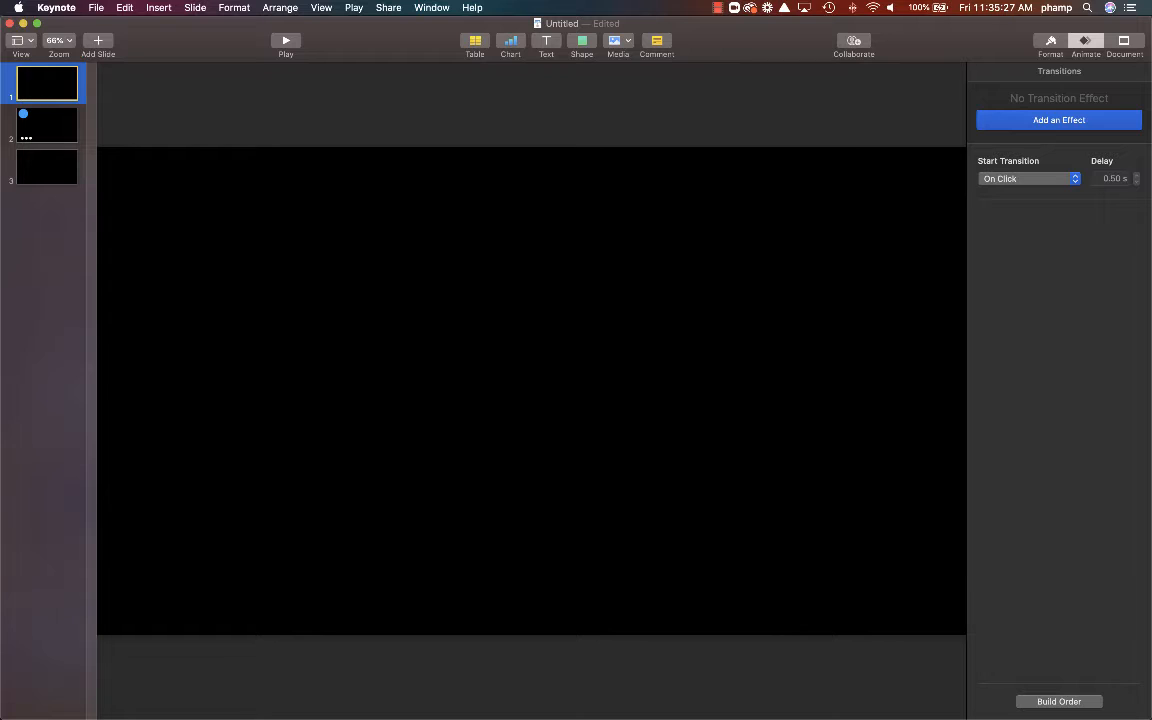
key("Down")
key("Down")
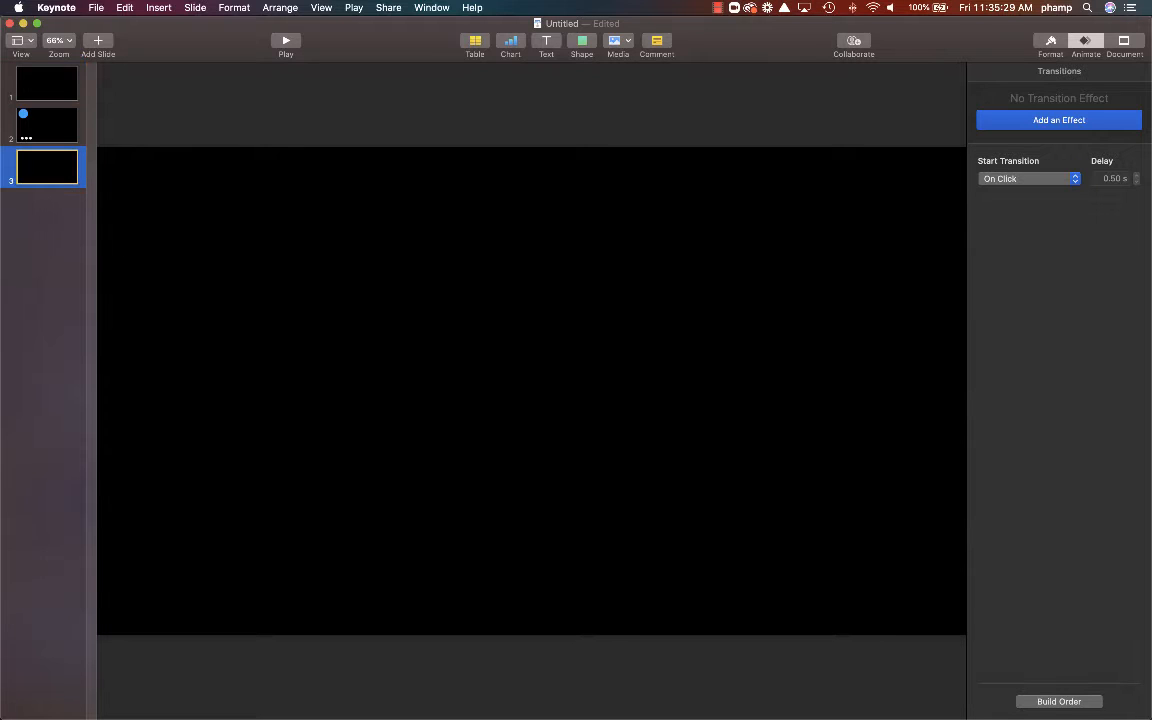
left_click(47, 84)
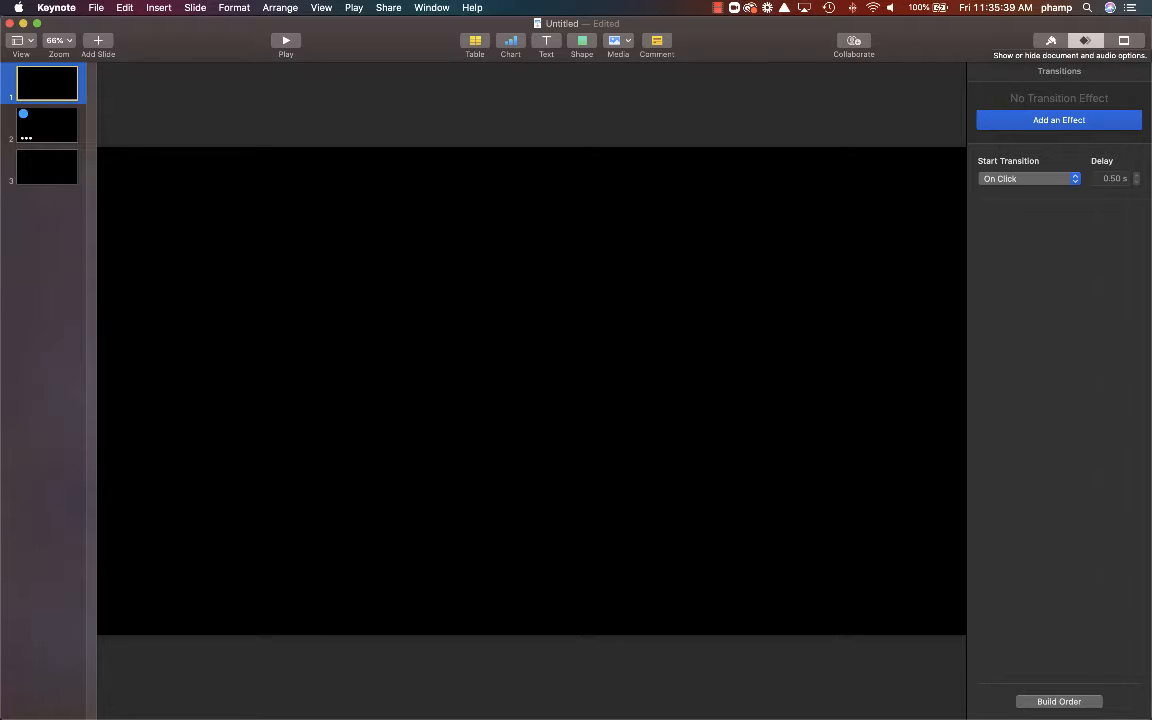
Step: Examine the document settings, the slide layout options and the style options of the blue circle on slide 2
left_click(1124, 41)
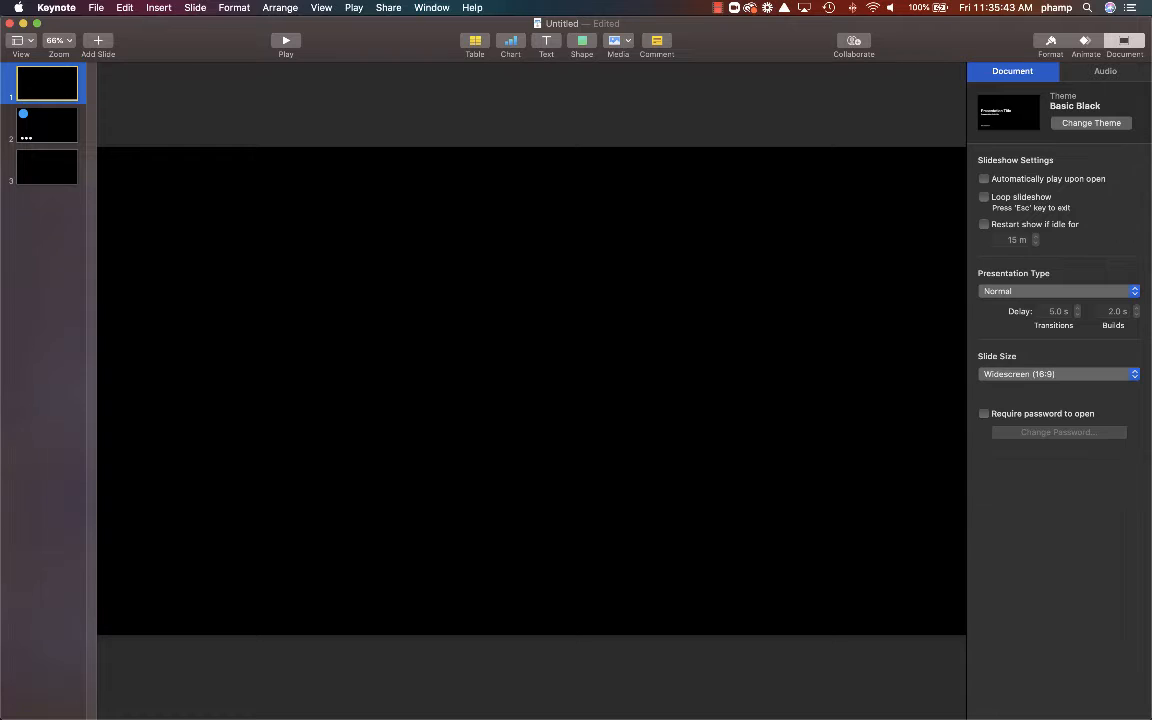
left_click(1050, 41)
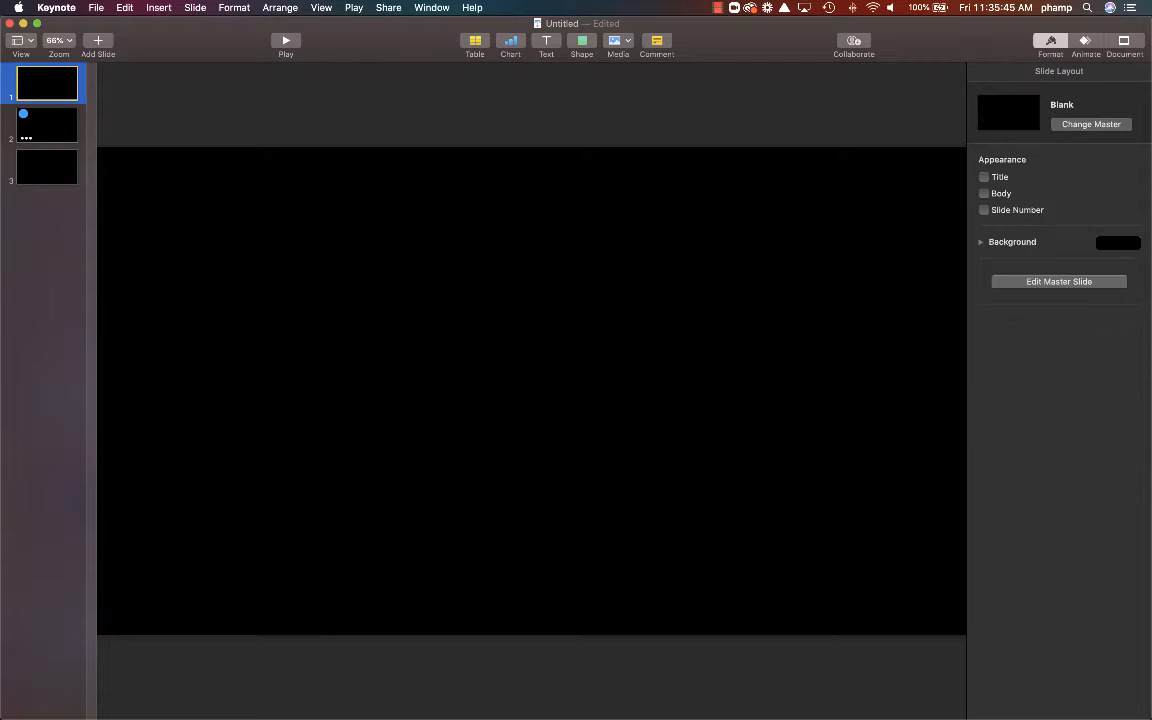
left_click(531, 390)
left_click(47, 125)
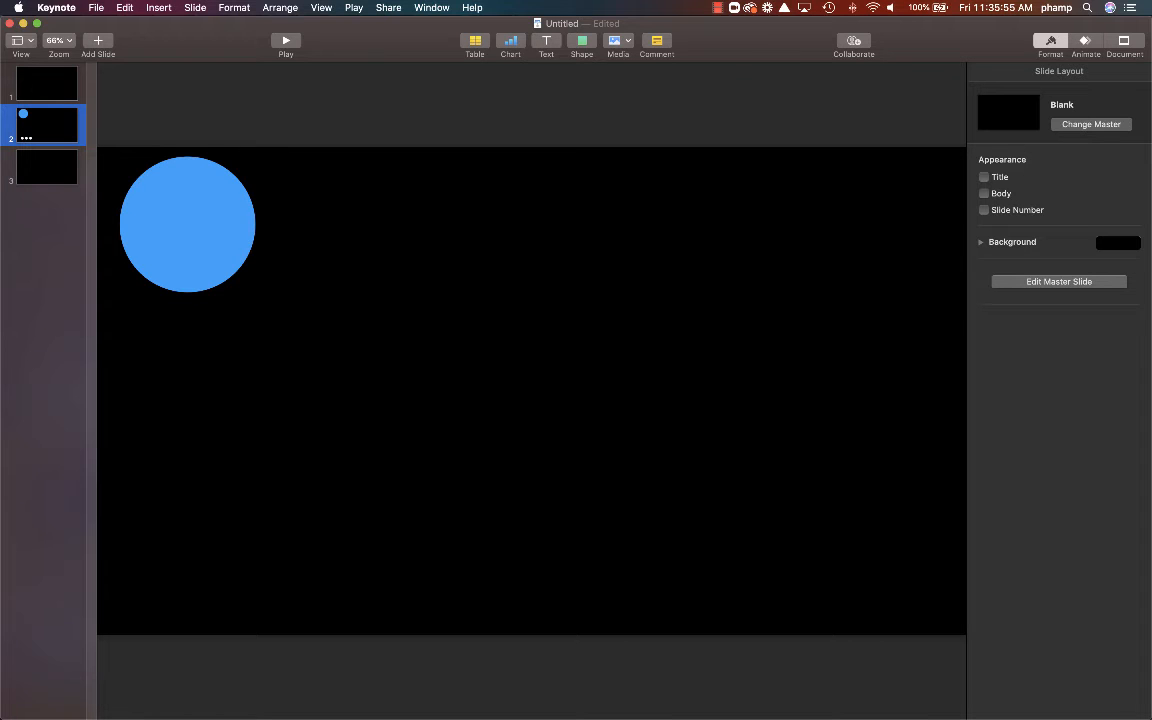
left_click(187, 224)
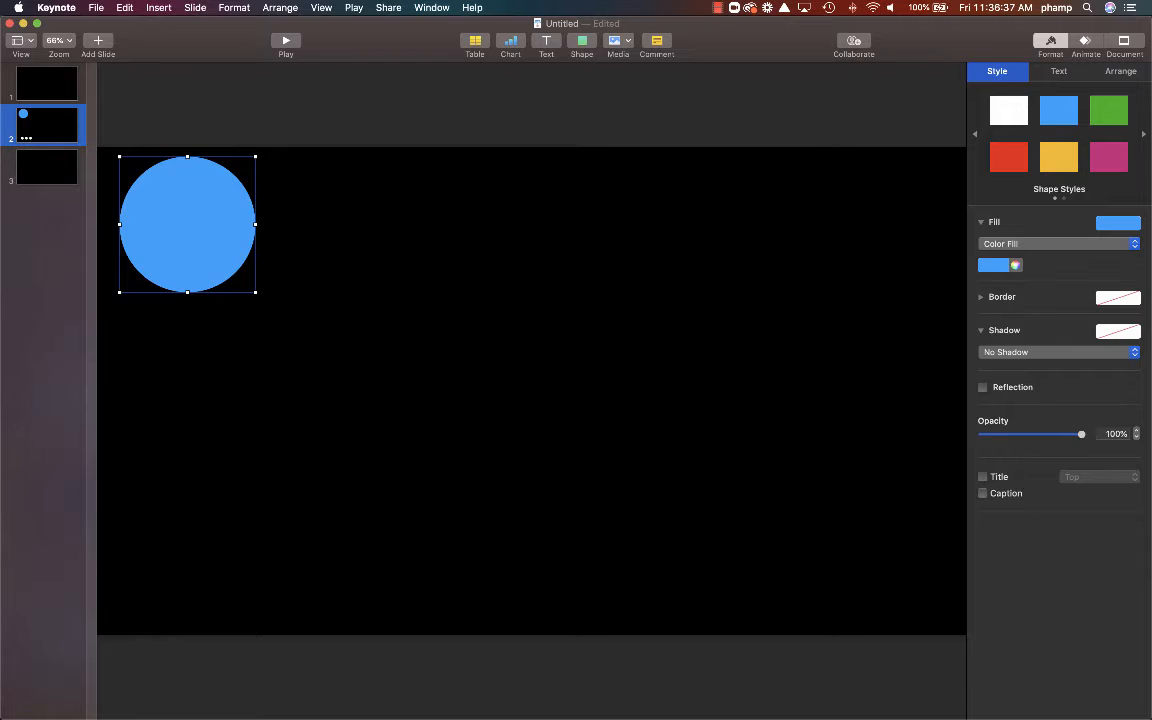
left_click(47, 84)
left_click(47, 126)
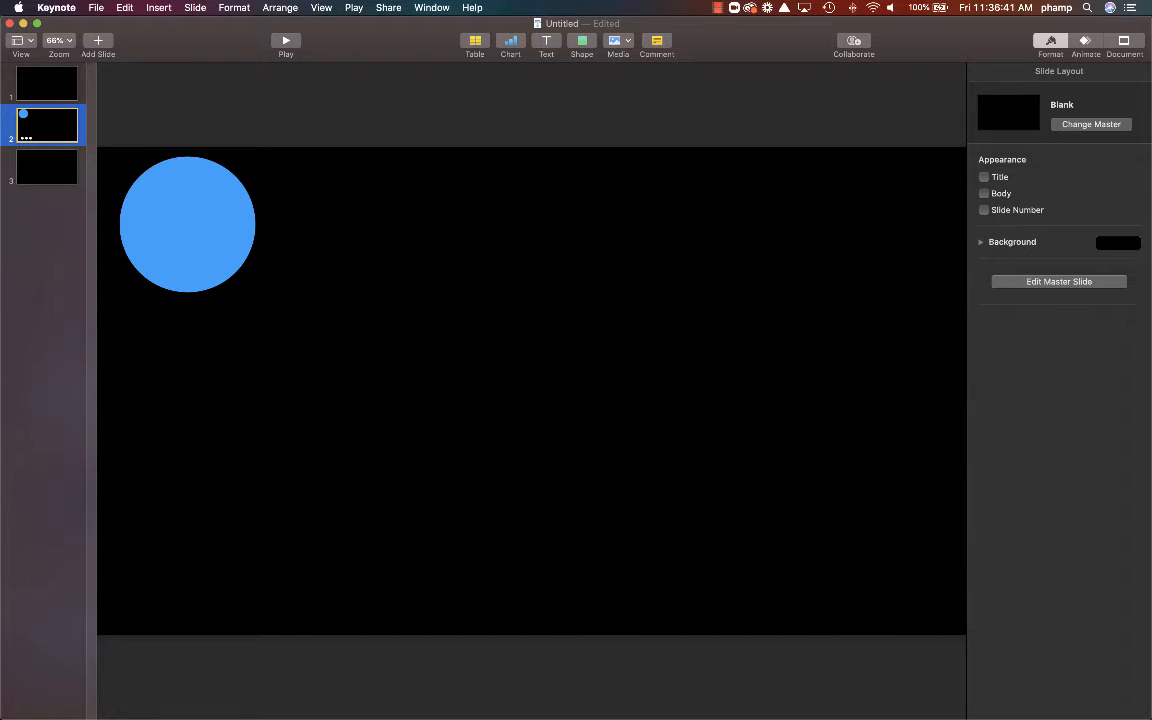
left_click(47, 84)
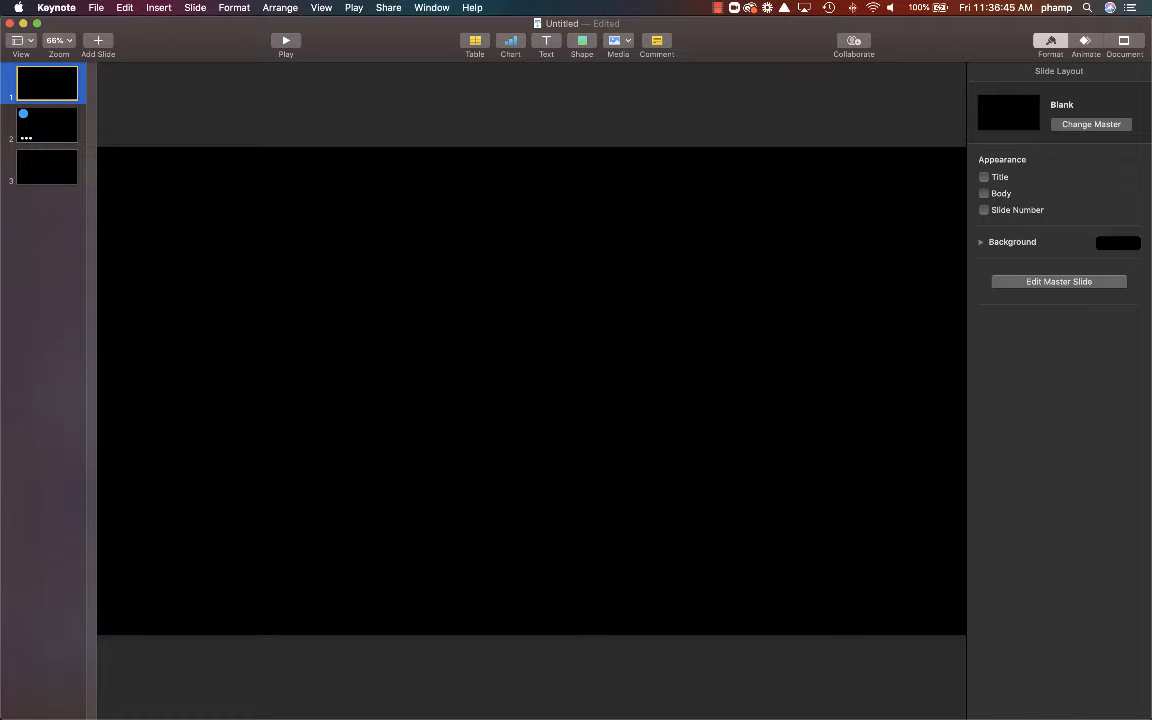
Step: Add the Shimmer transition effect to slide 2, the one with the blue circle
key("Down")
left_click(1085, 41)
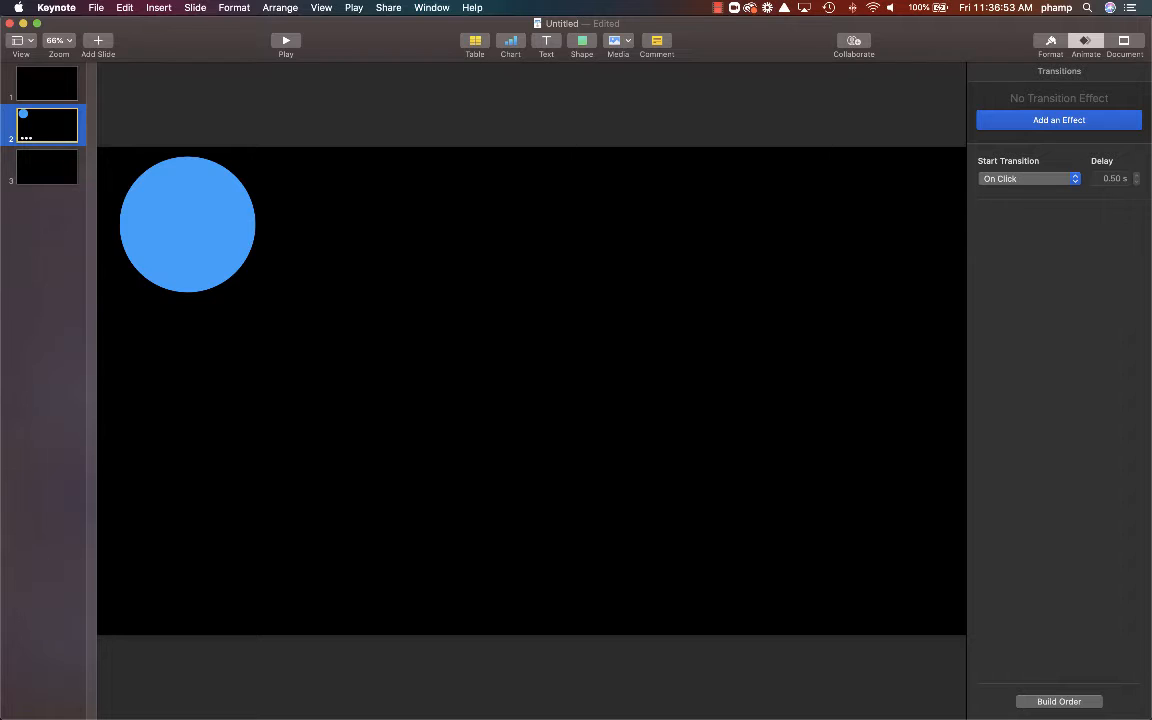
left_click(1059, 120)
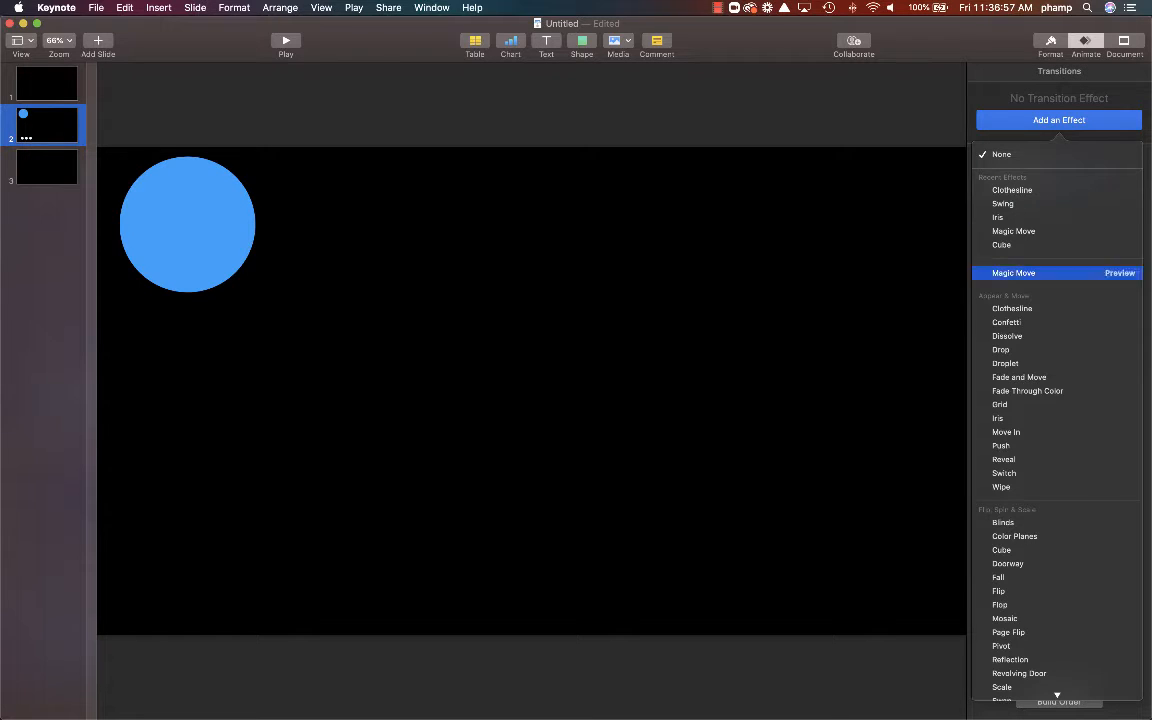
scroll(1057, 629, "down", 5)
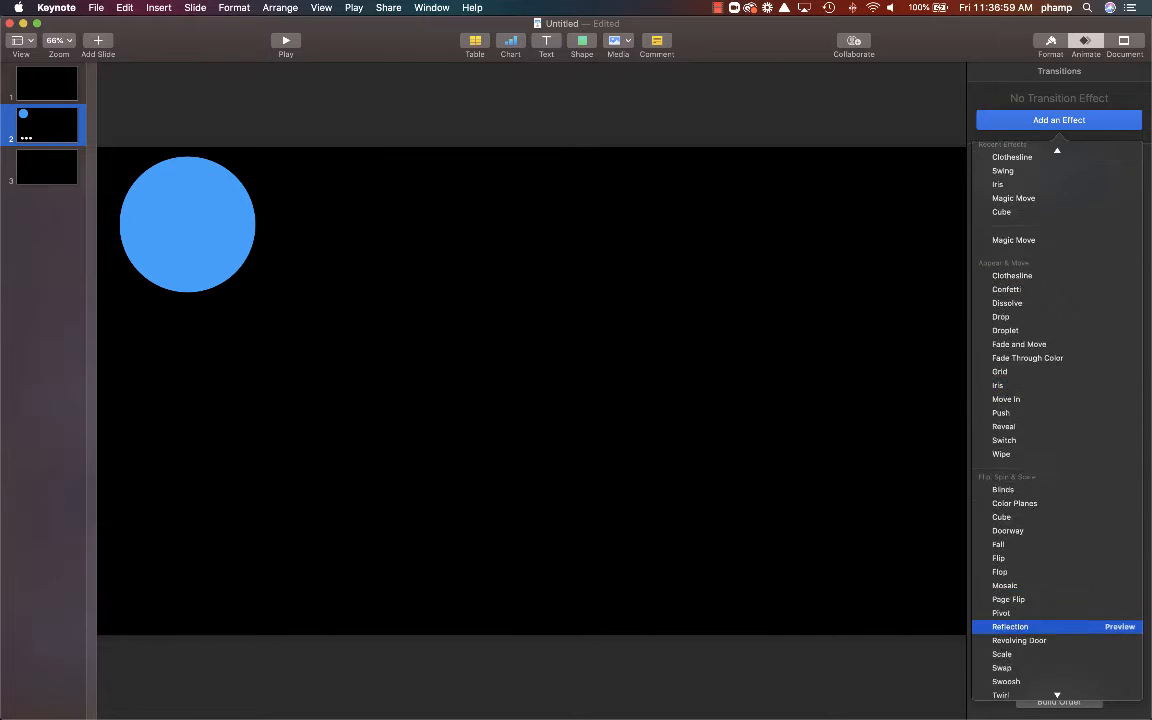
scroll(1057, 629, "down", 3)
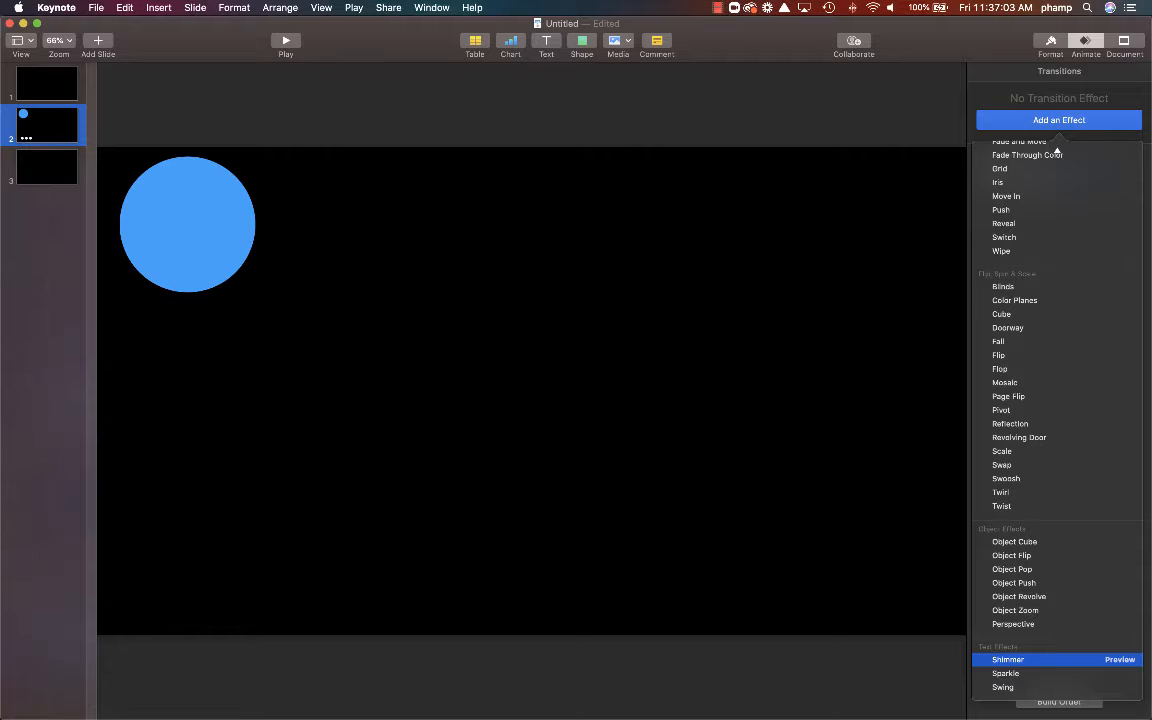
left_click(1040, 659)
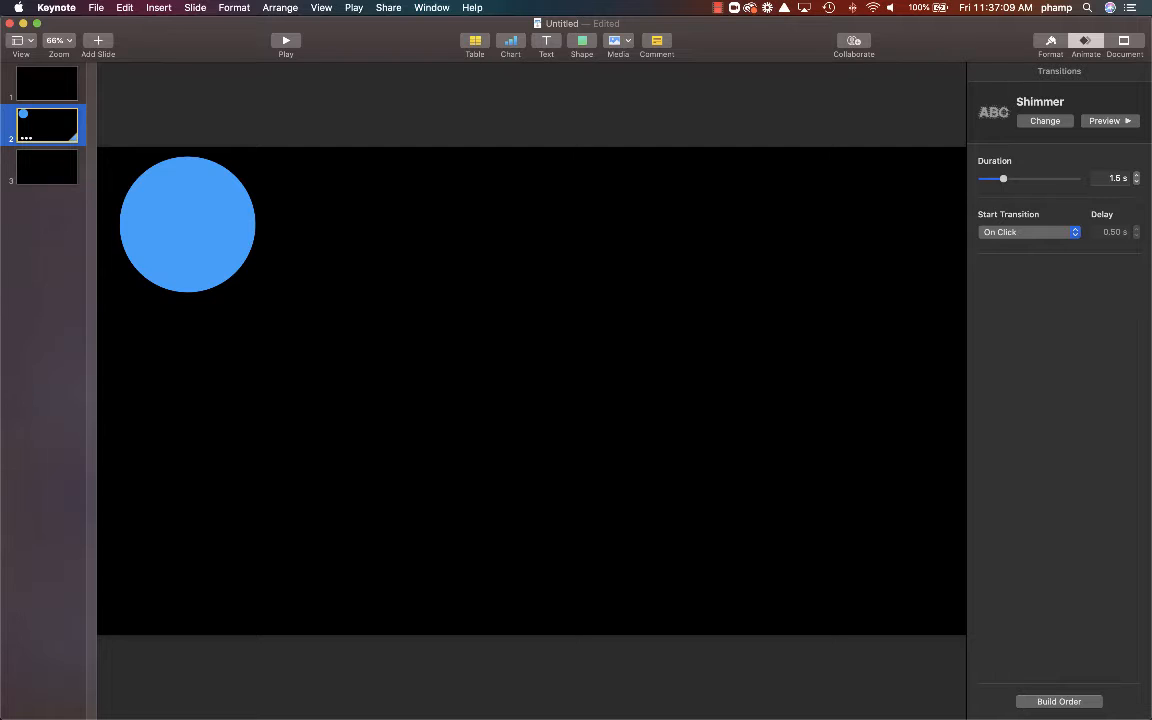
Step: Play the slideshow from slide 1 through to slide 3 to check the transition, and exit it
left_click(47, 84)
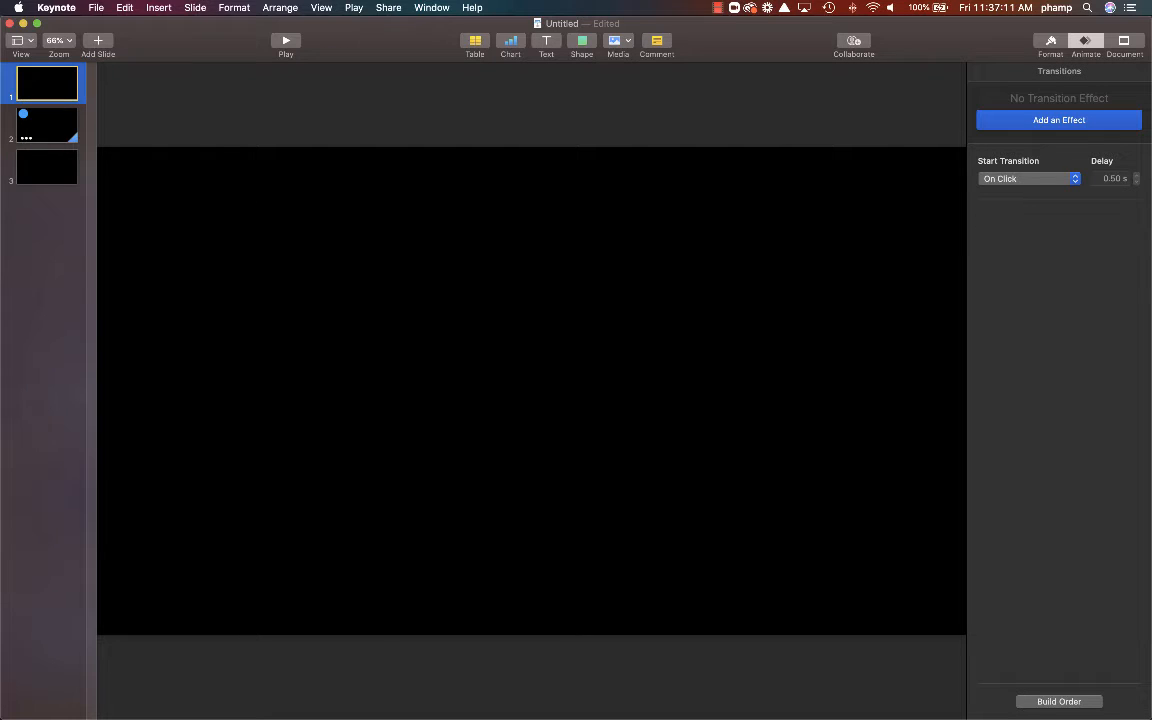
left_click(285, 41)
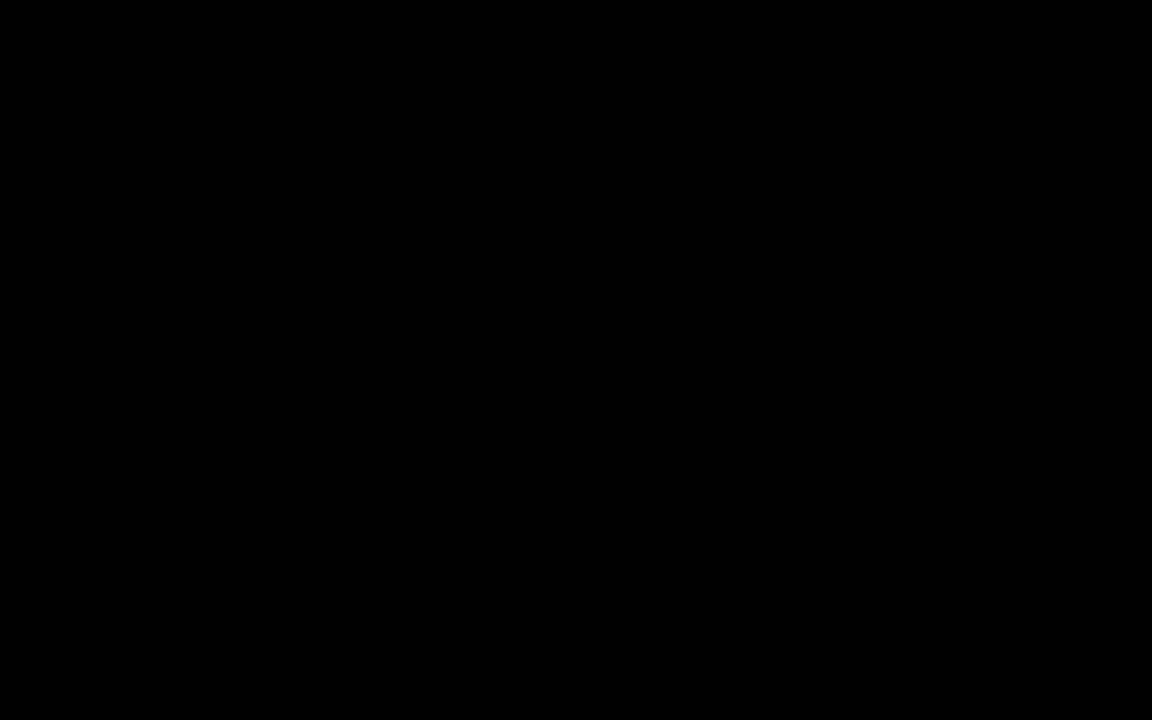
key("Right")
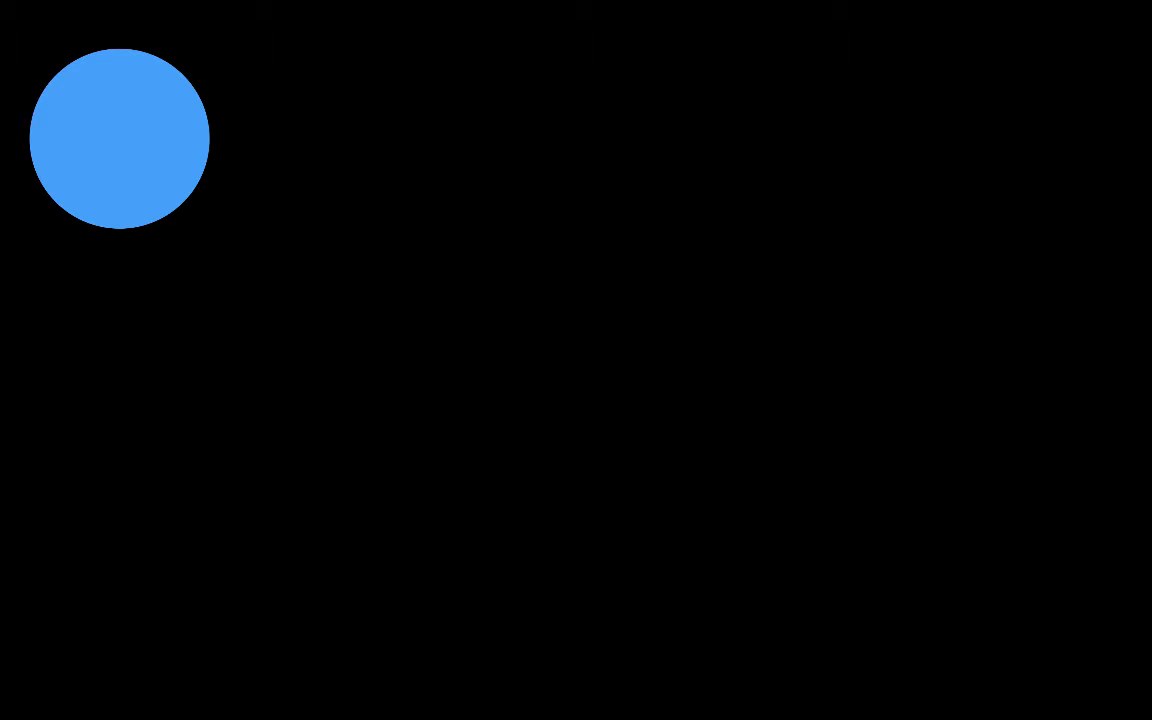
key("Right")
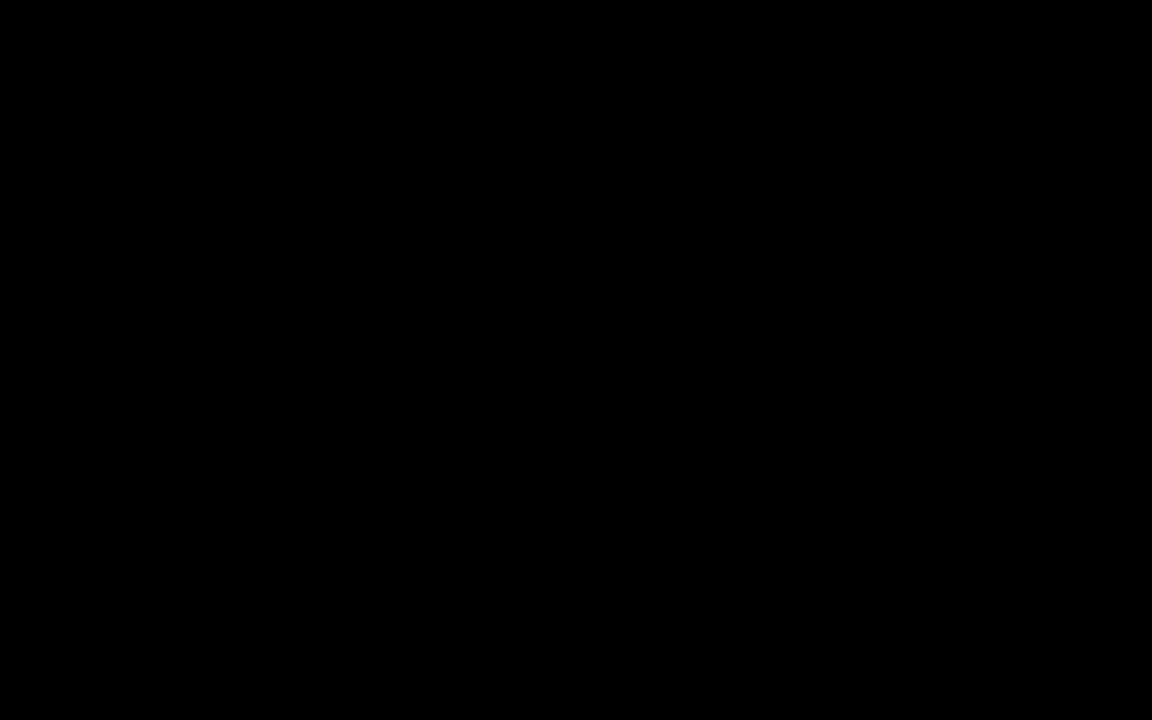
key("Escape")
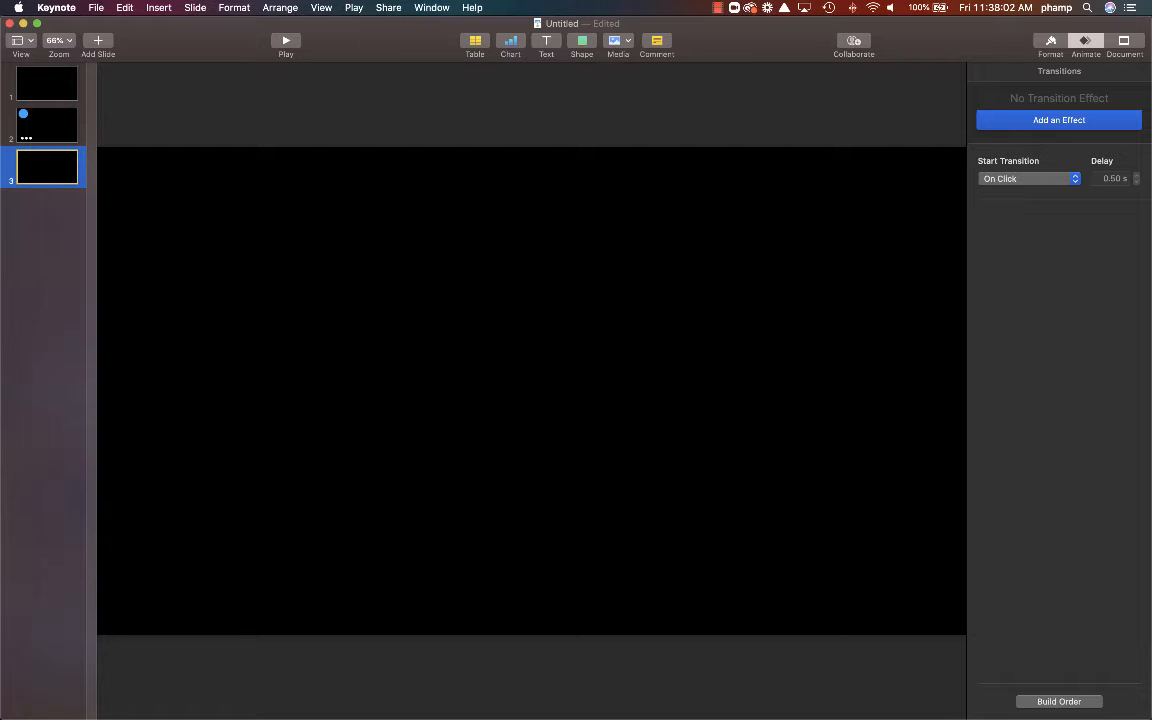
Step: Browse the full range of transition effects available for slide 2 without choosing one
left_click(47, 125)
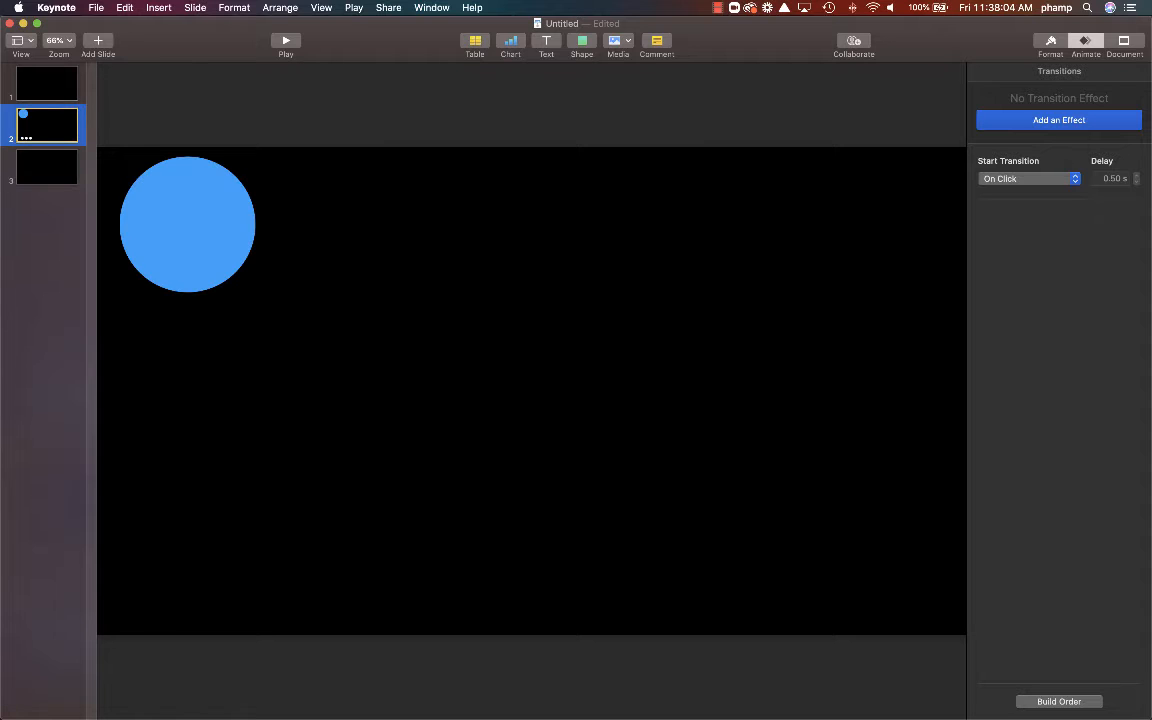
left_click(1059, 120)
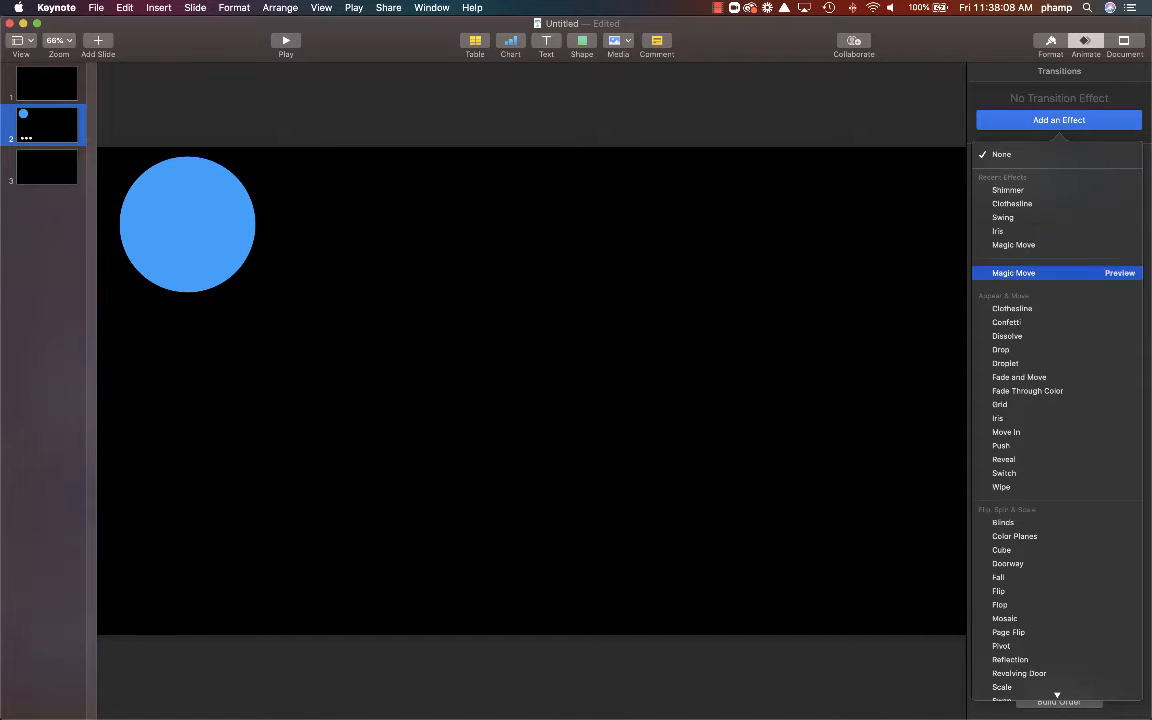
scroll(1057, 369, "down", 1)
scroll(1057, 374, "down", 1)
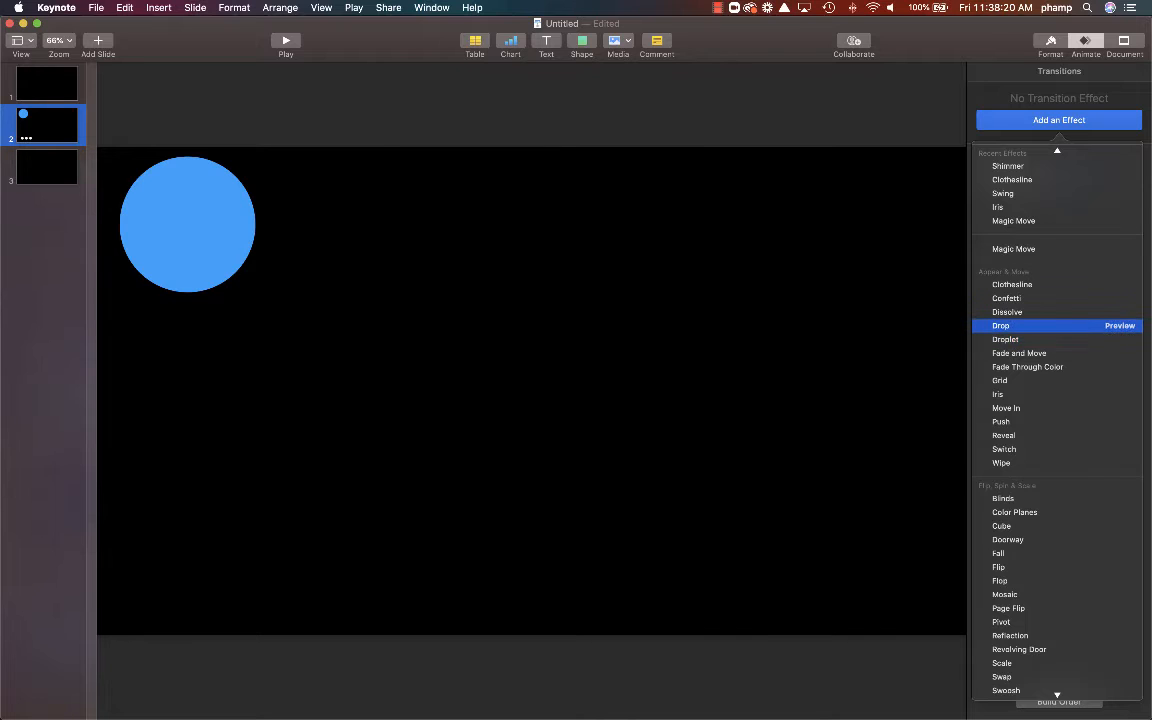
scroll(1057, 420, "down", 3)
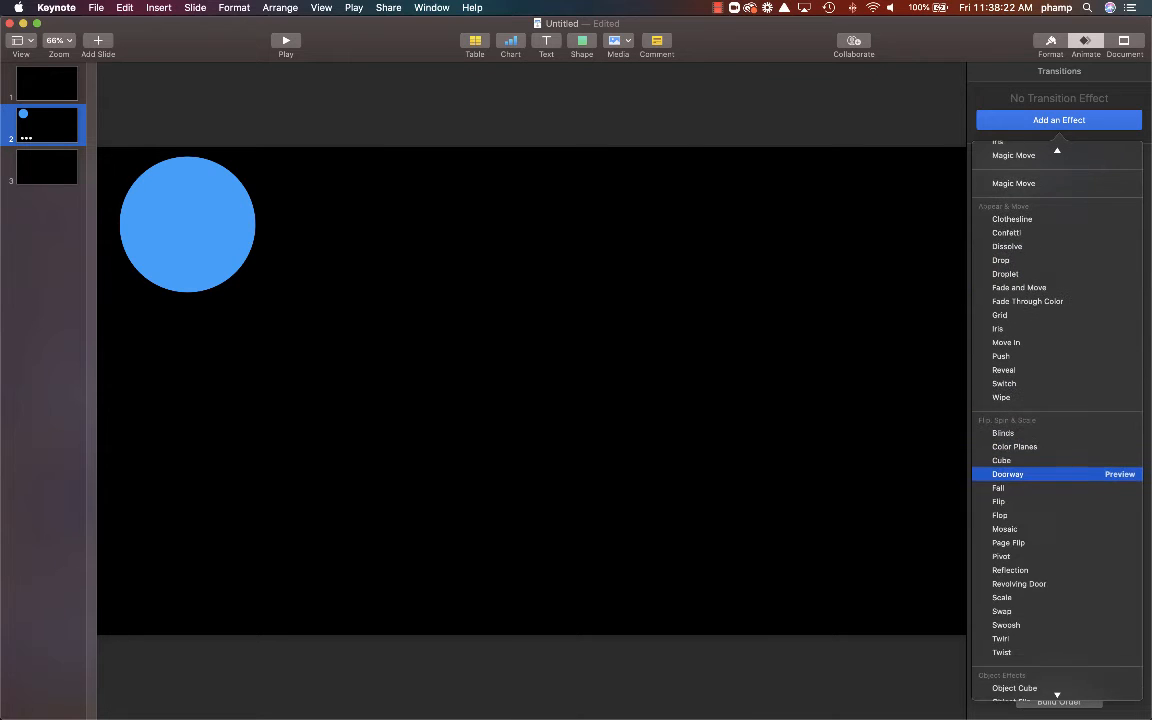
scroll(1010, 480, "down", 3)
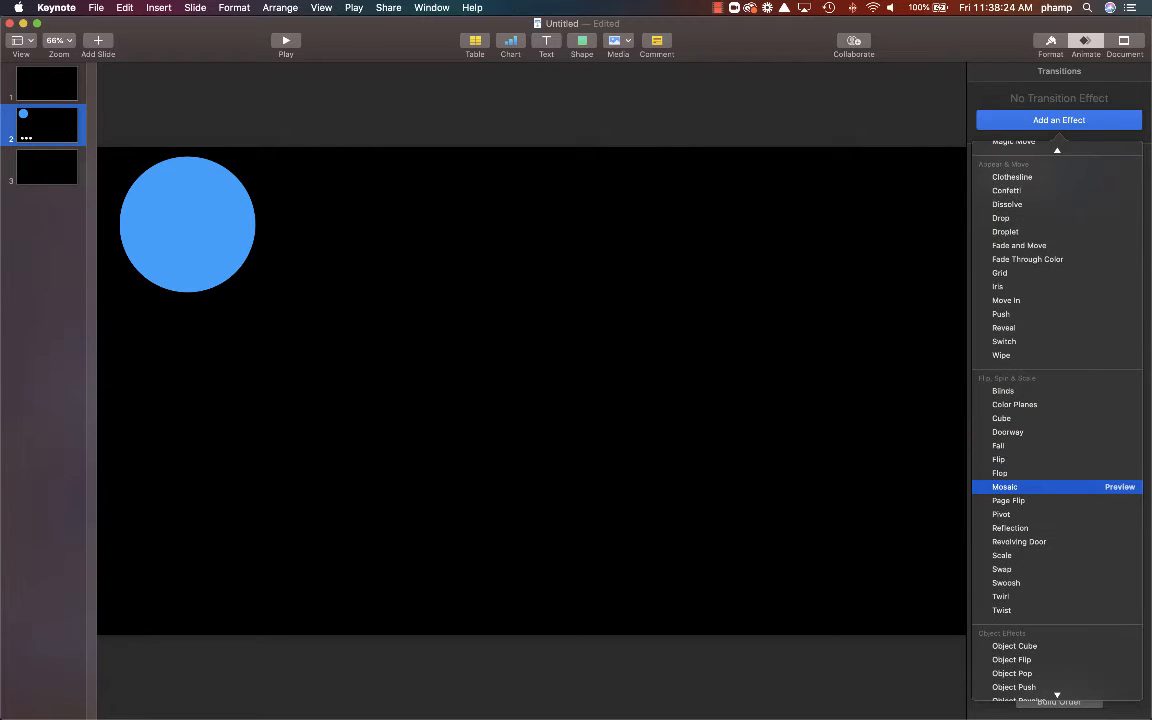
scroll(1010, 482, "down", 4)
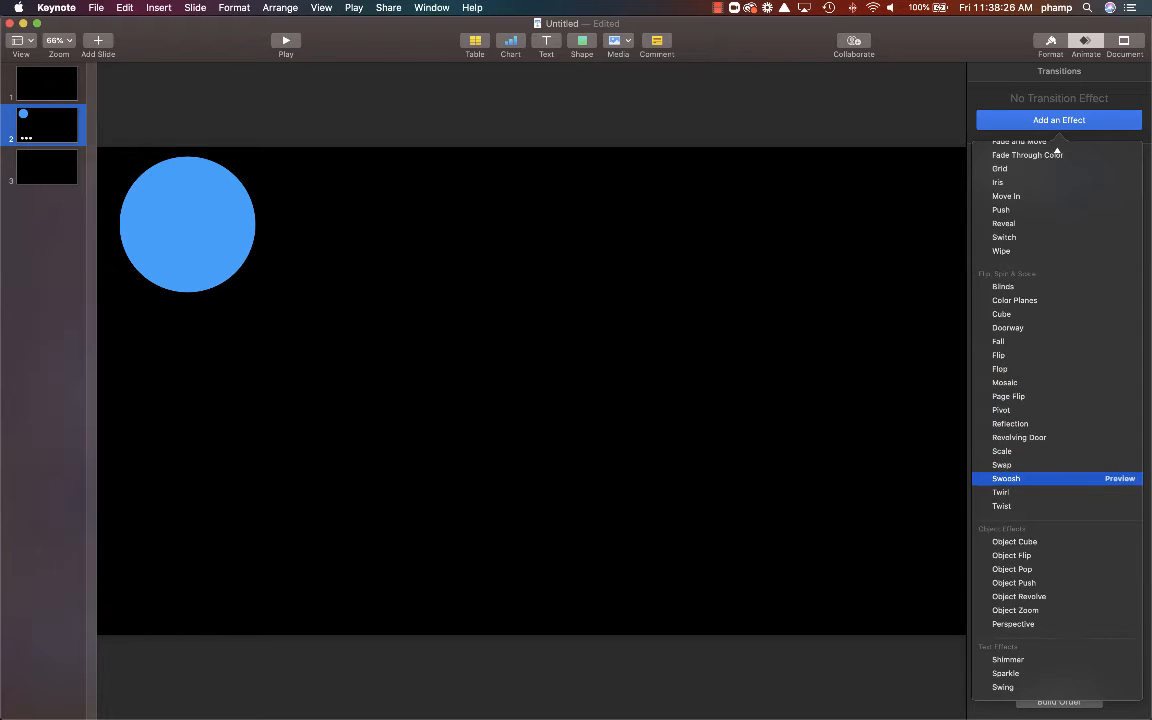
scroll(1010, 480, "up", 10)
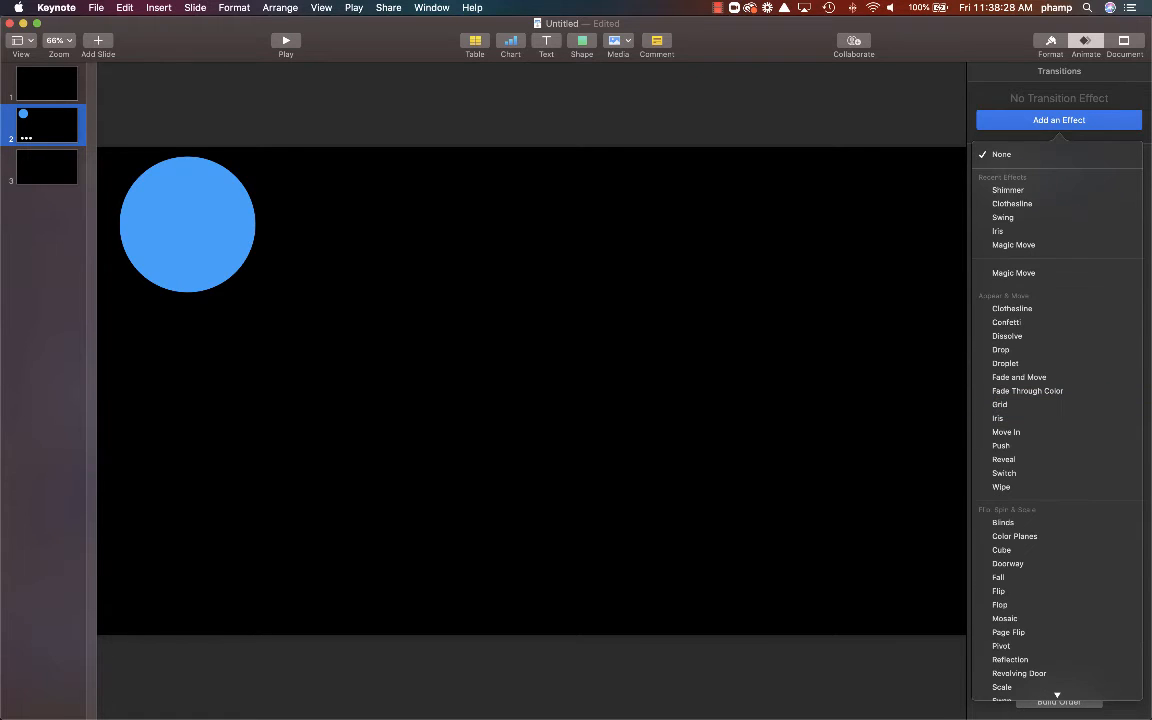
key("Escape")
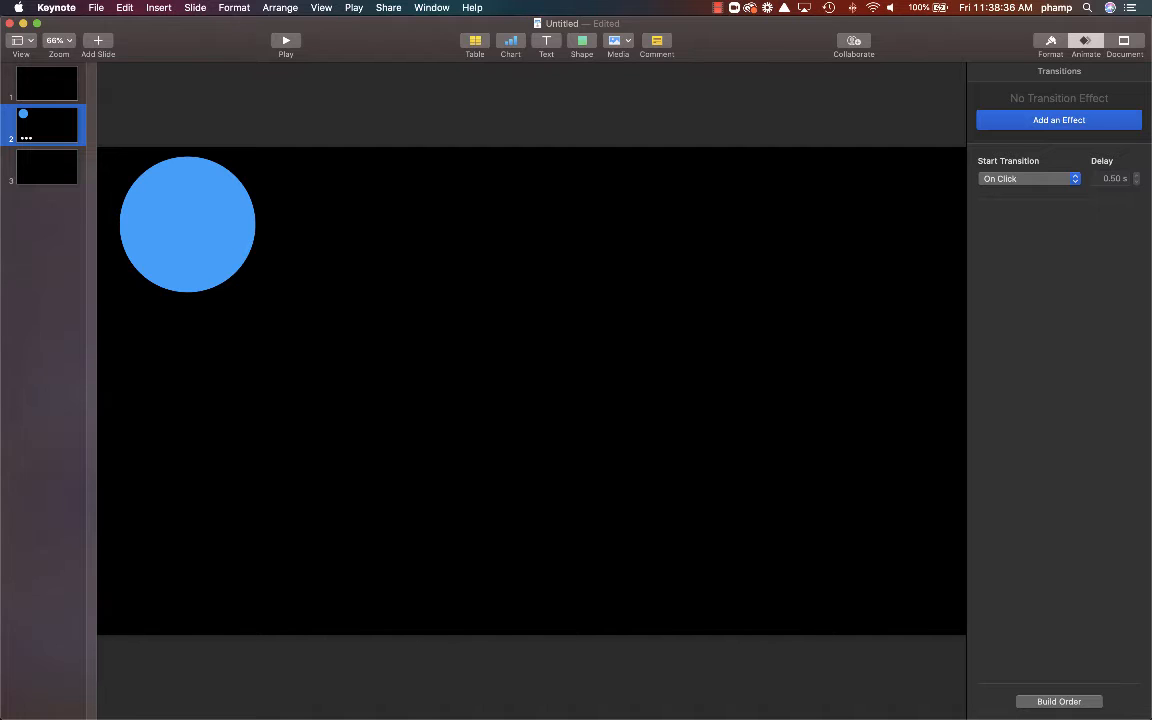
Step: Review the blue circle's Build Out, Action and Build In animation settings and preview its Dissolve effect
left_click(187, 224)
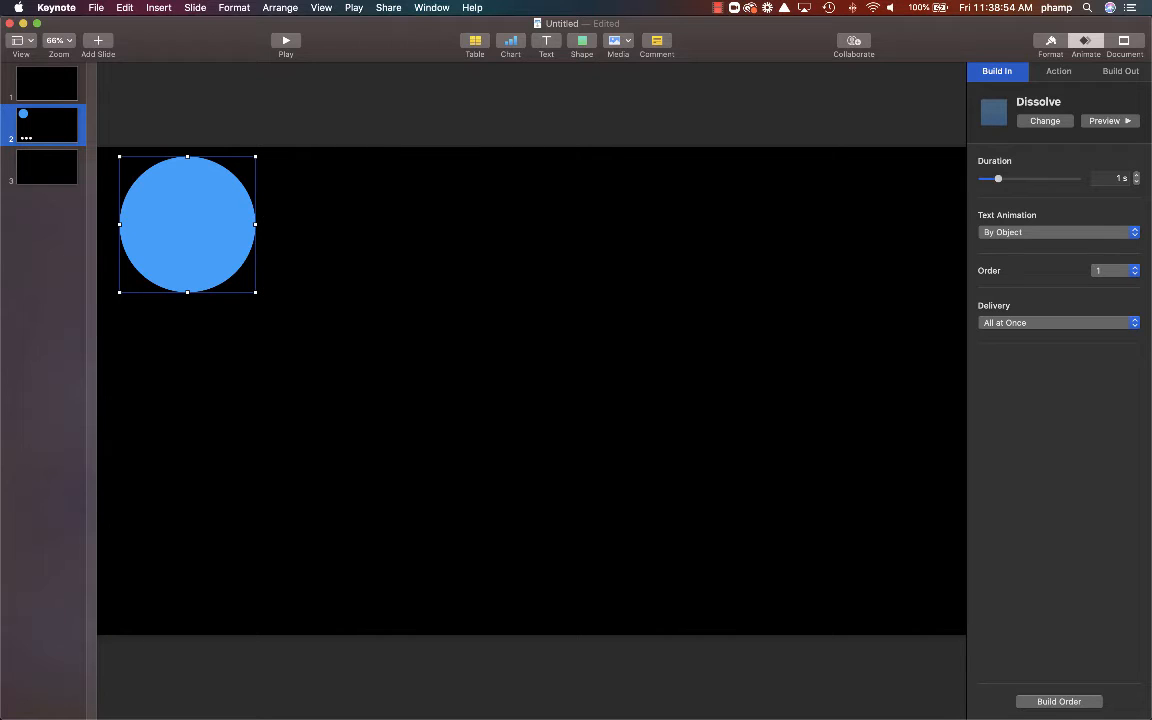
left_click(1120, 71)
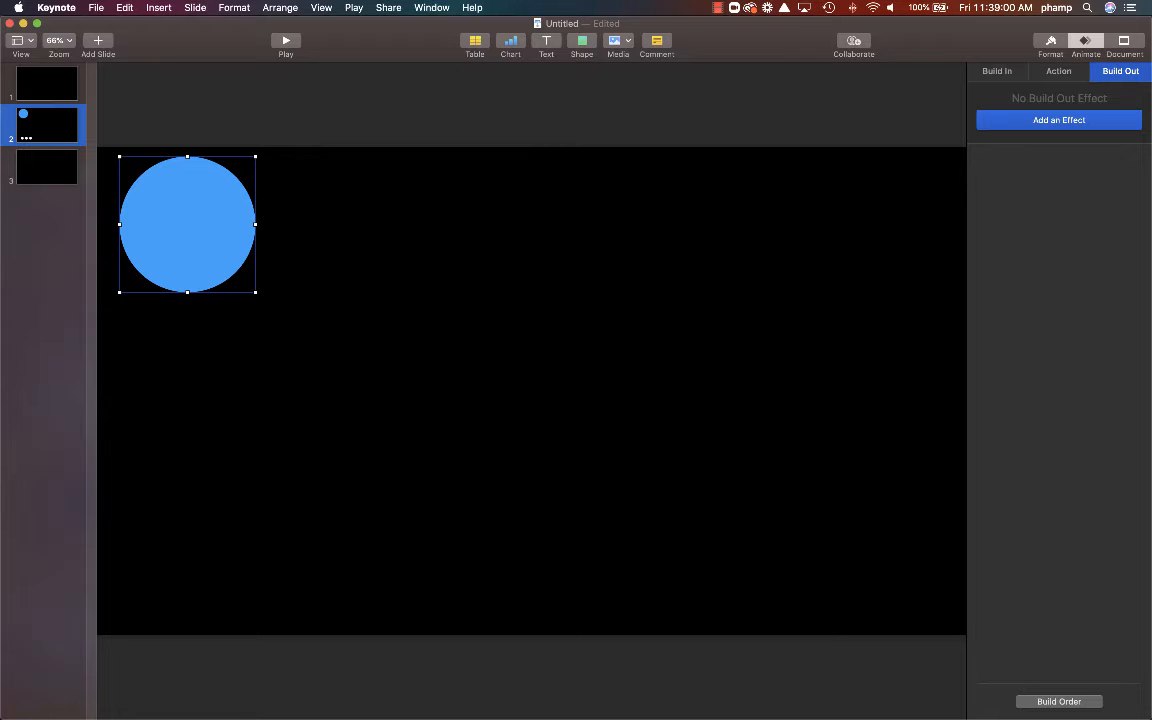
left_click(1059, 71)
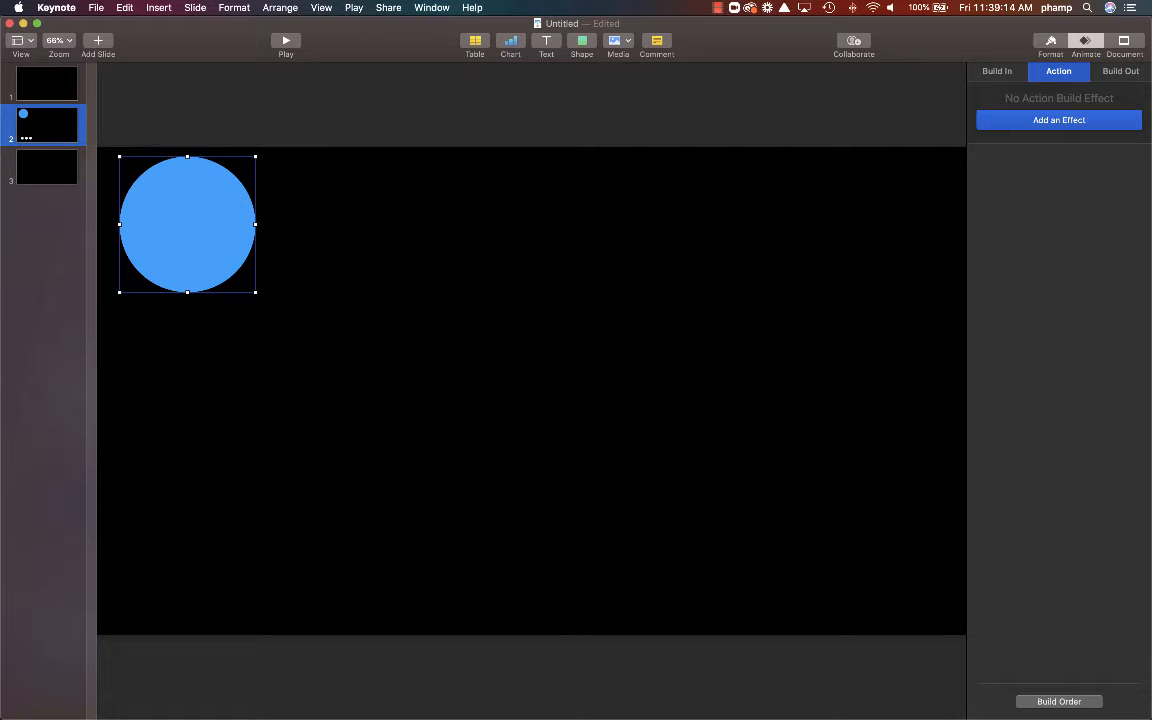
left_click(997, 71)
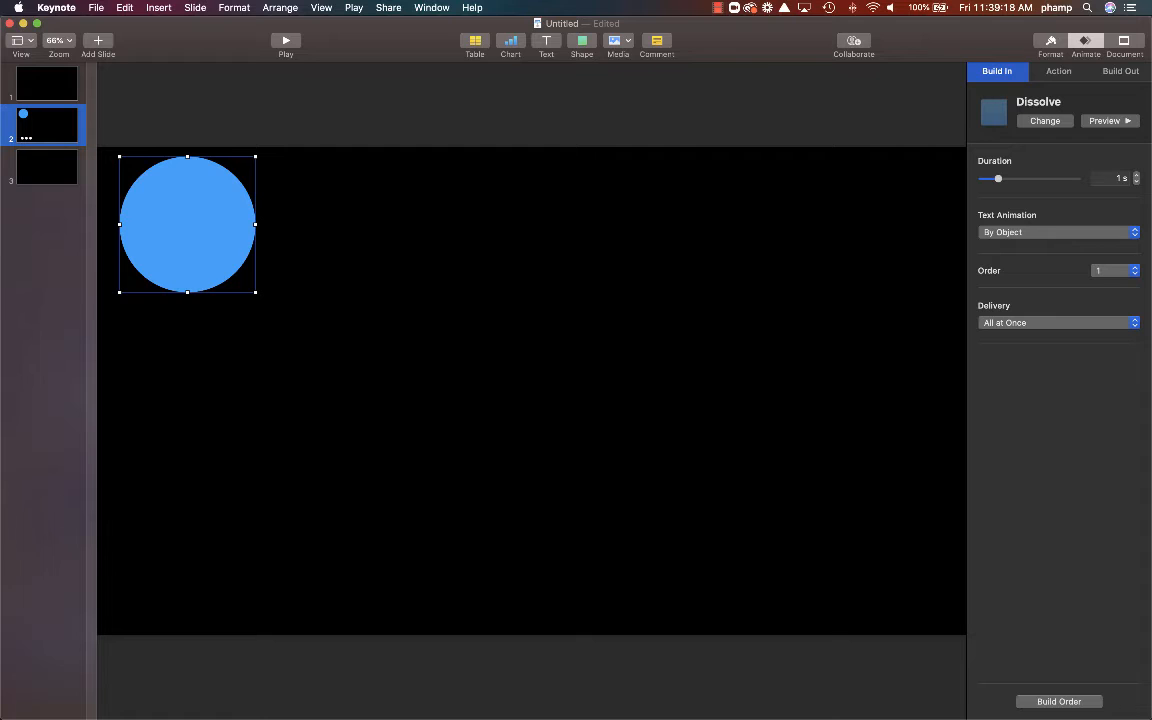
left_click(1106, 120)
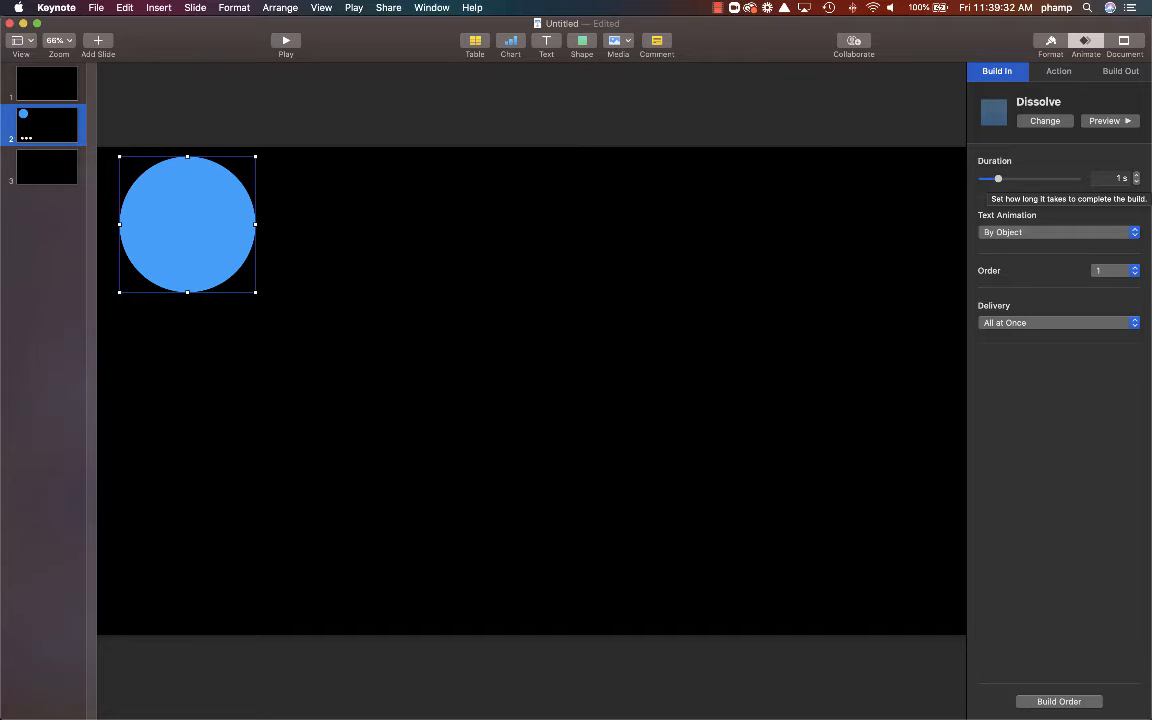
Step: Set the circle's Dissolve build-in duration to 2 s, shorten it again, and keep the delivery at All at Once
left_click_drag(998, 178, 1007, 178)
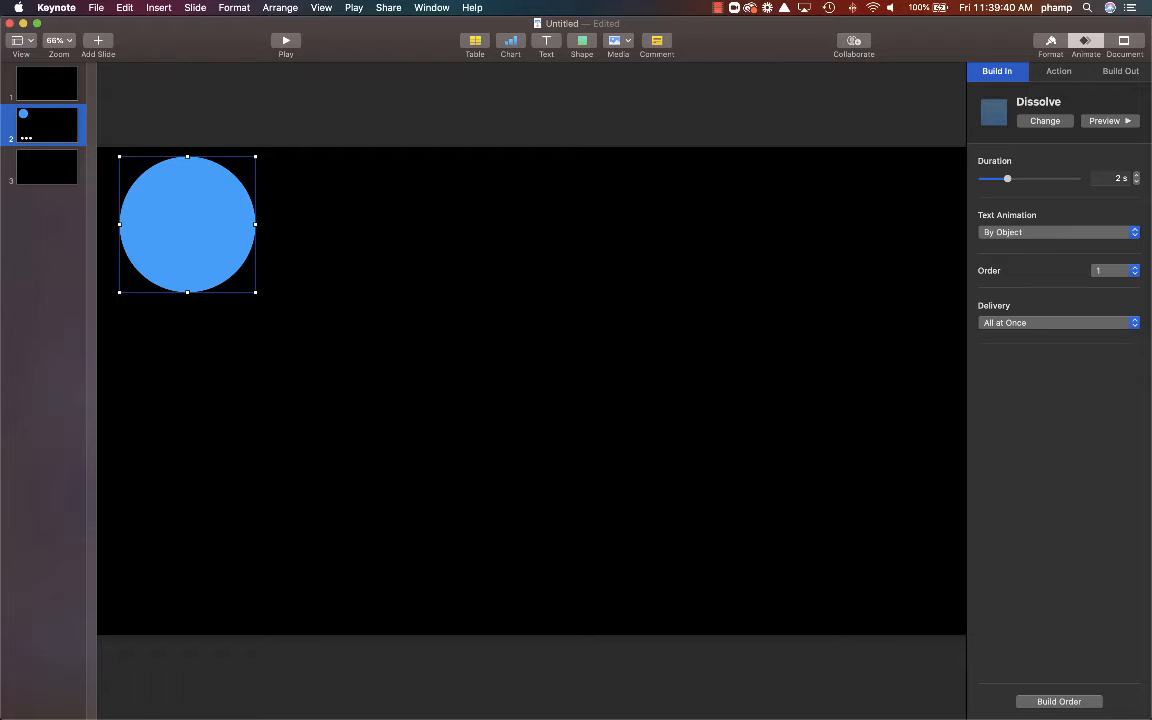
left_click_drag(1007, 179, 988, 179)
left_click(1010, 322)
key("Return")
Step: Add a Move action to the circle ending near the slide's lower middle, at about X 742 pt, Y 765 pt, and preview it
left_click(1058, 71)
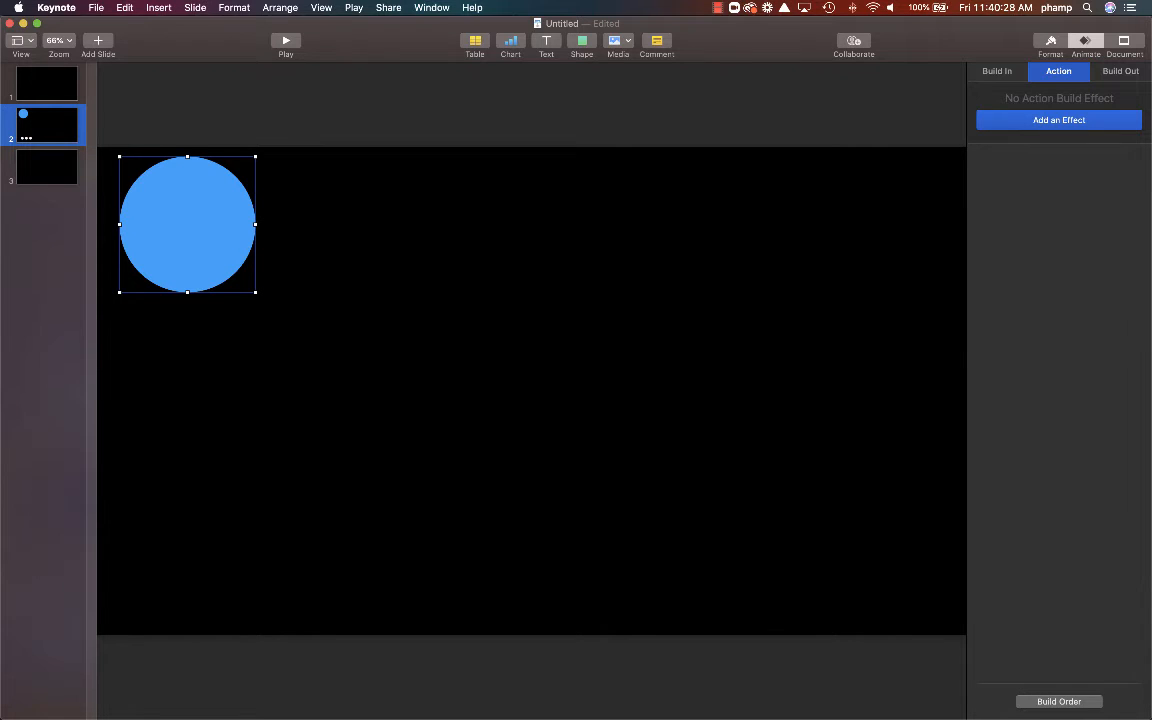
left_click(1058, 120)
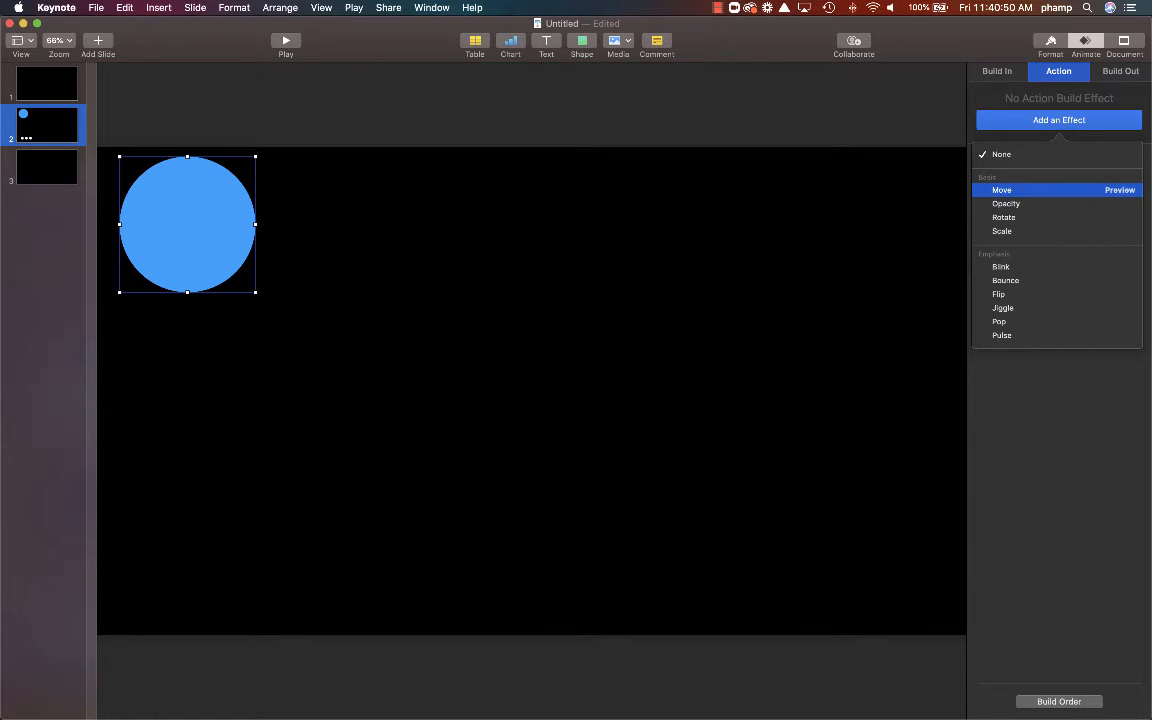
left_click(1001, 189)
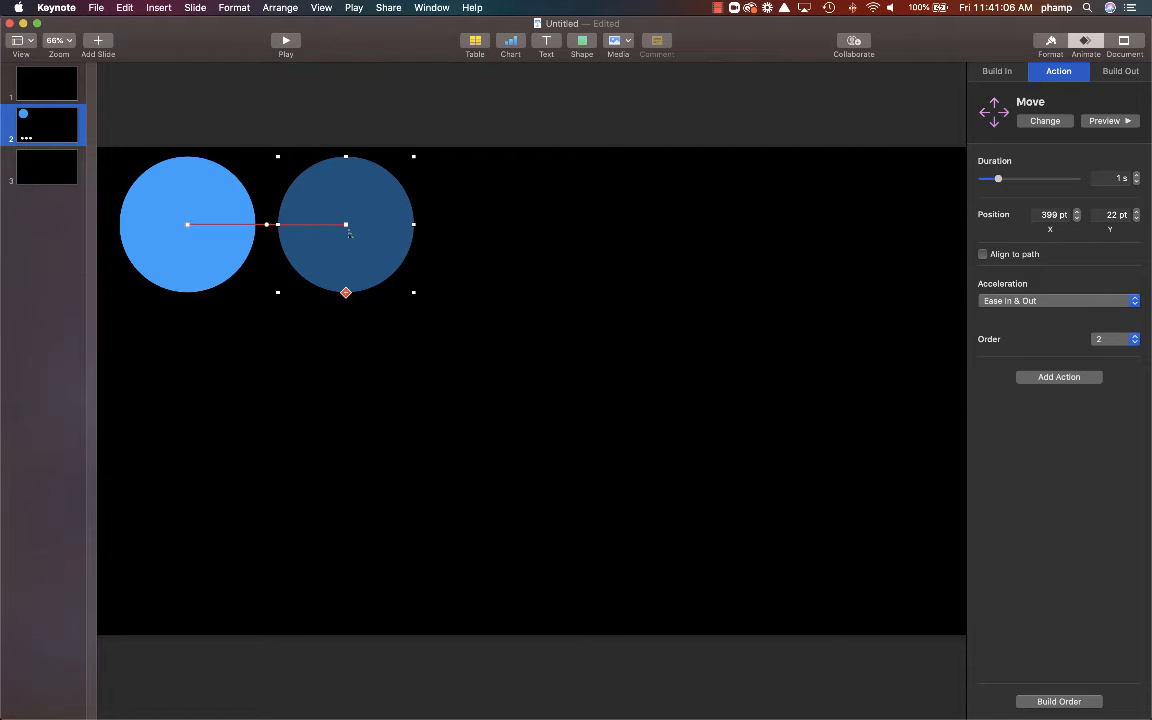
left_click_drag(348, 232, 506, 571)
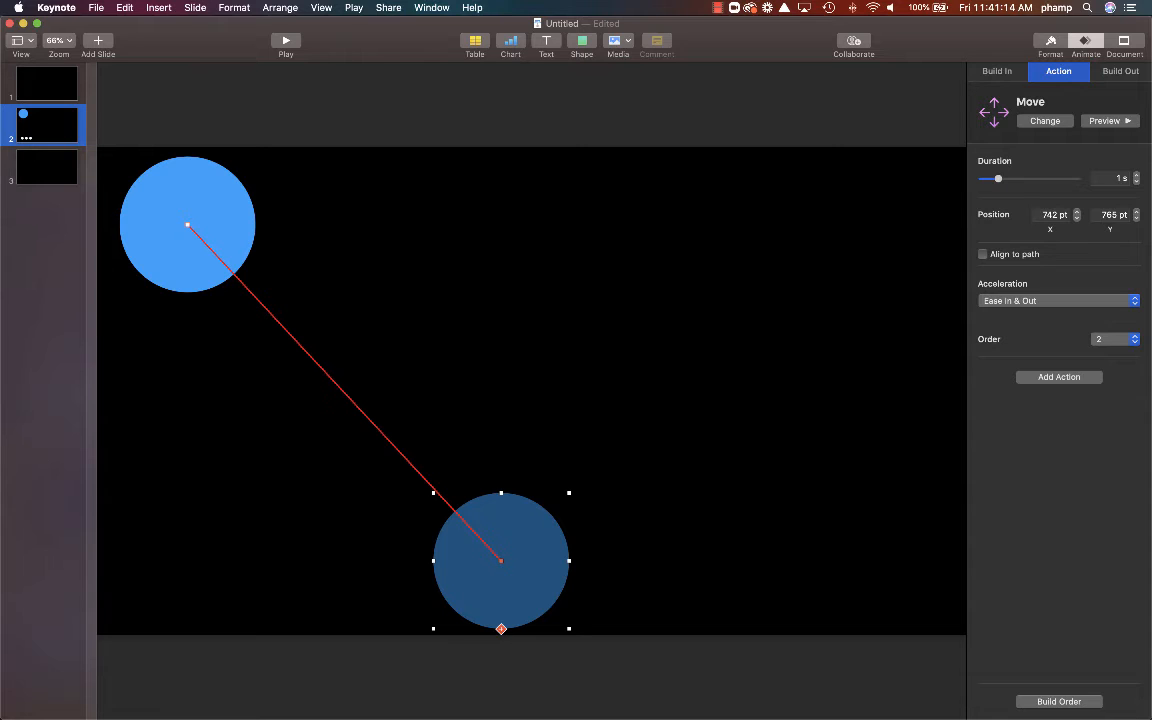
left_click(1110, 121)
Step: Chain a second Move to the slide's upper-right corner, at about X 1612 pt, Y 6 pt, and bend the first Move's path into a curve
left_click(501, 629)
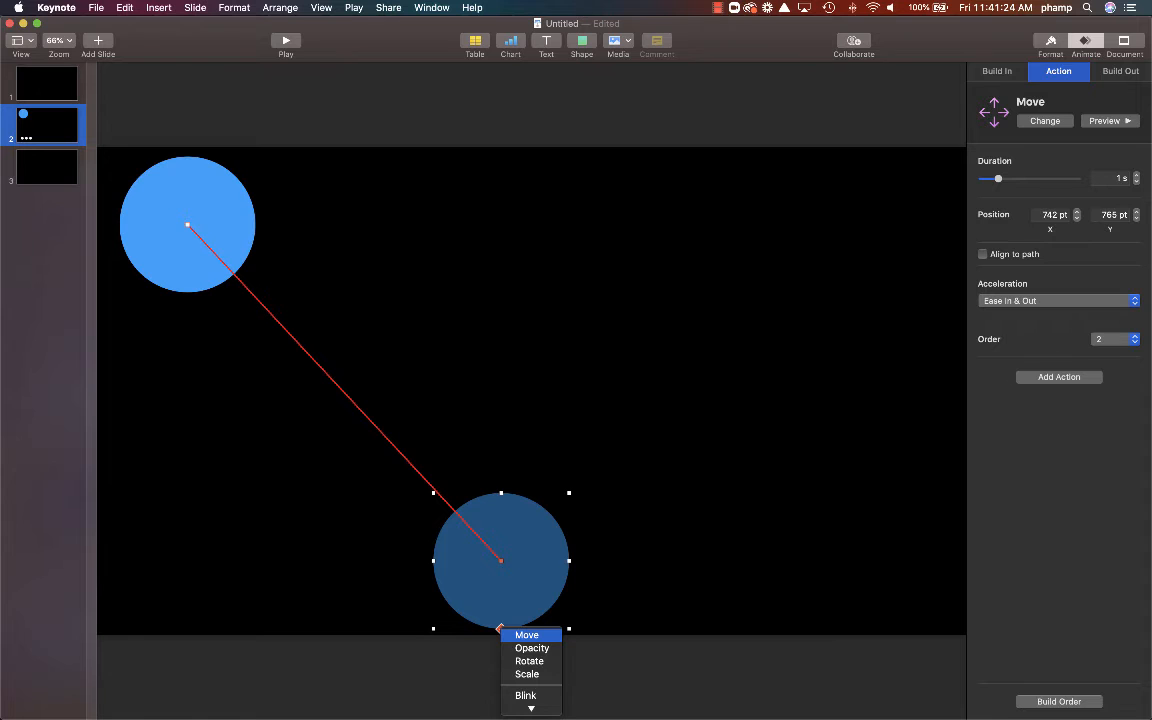
left_click(526, 635)
left_click_drag(662, 567, 895, 221)
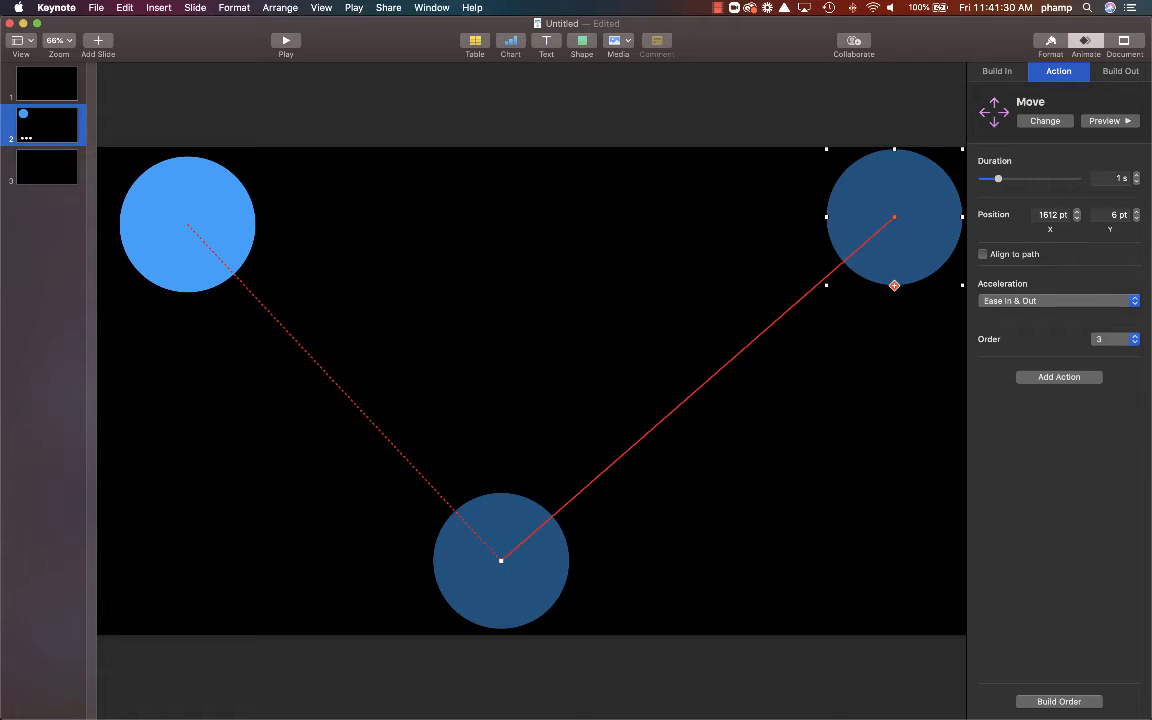
left_click(188, 225)
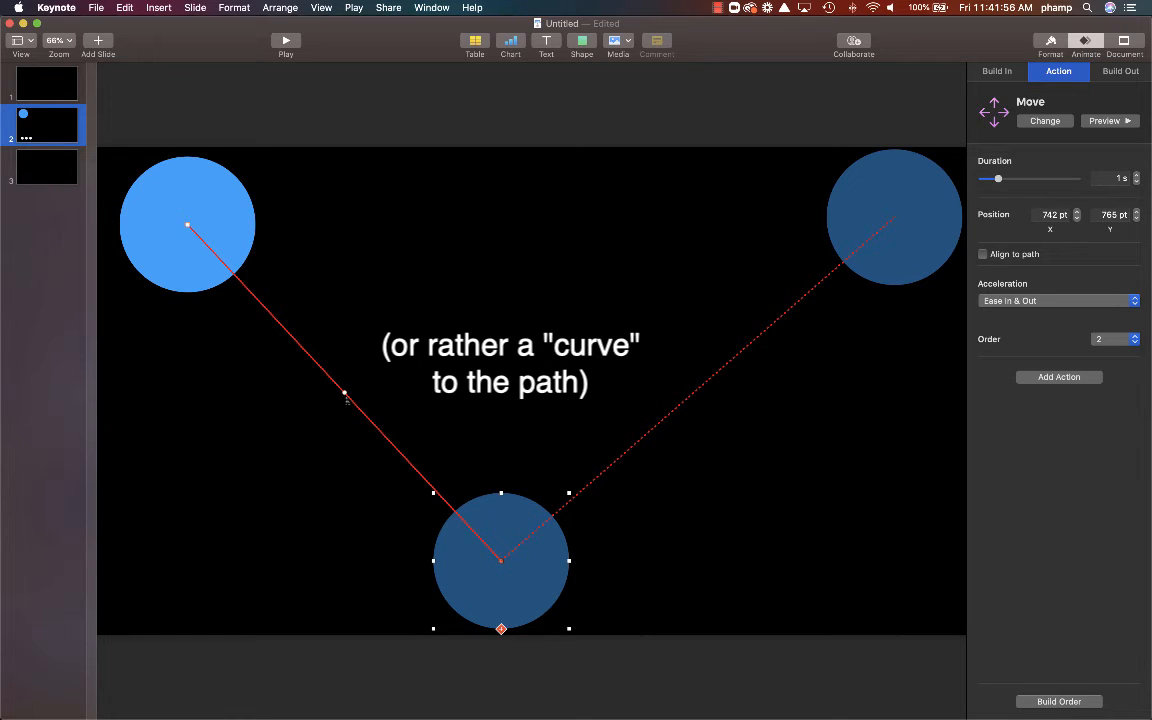
left_click_drag(345, 398, 353, 303)
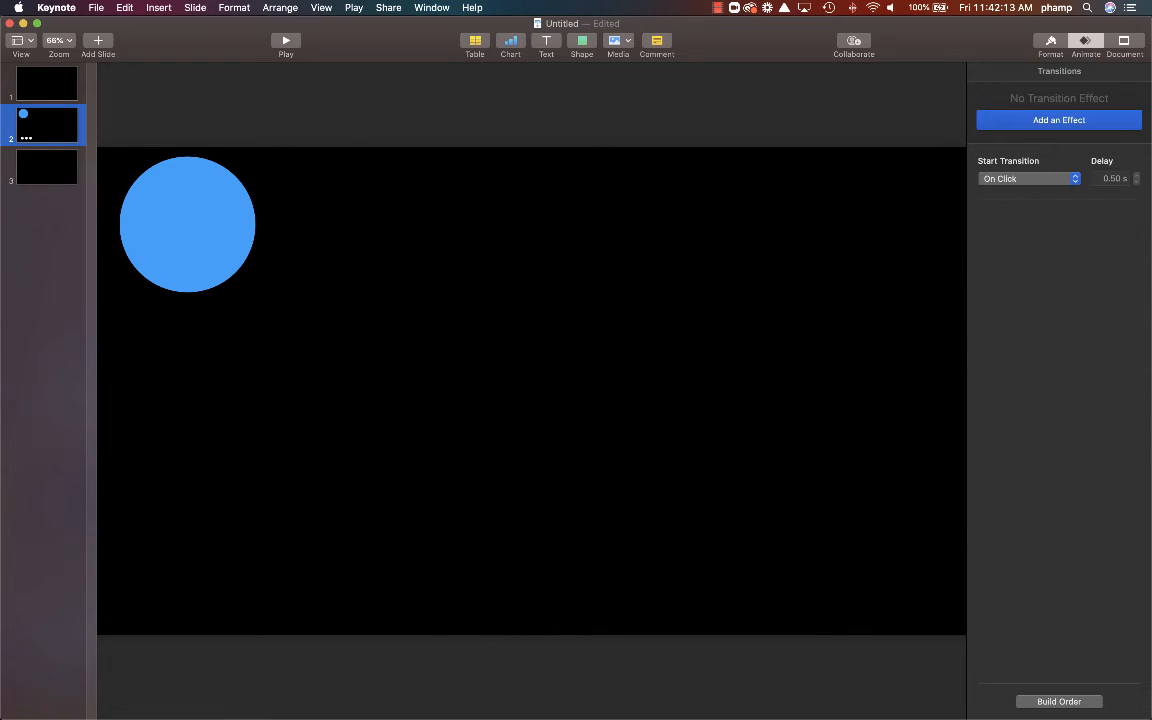
Step: Review the circle's three builds in the build order and bend the second Move's path upward into a curve
left_click(1059, 702)
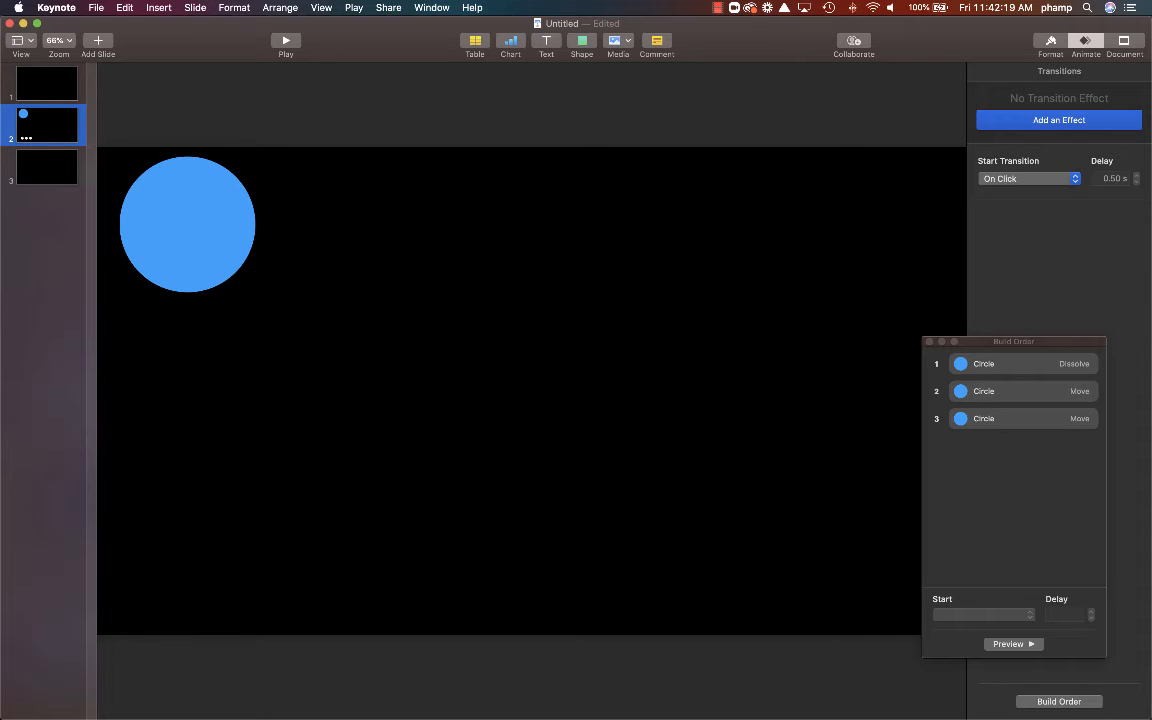
left_click(1023, 364)
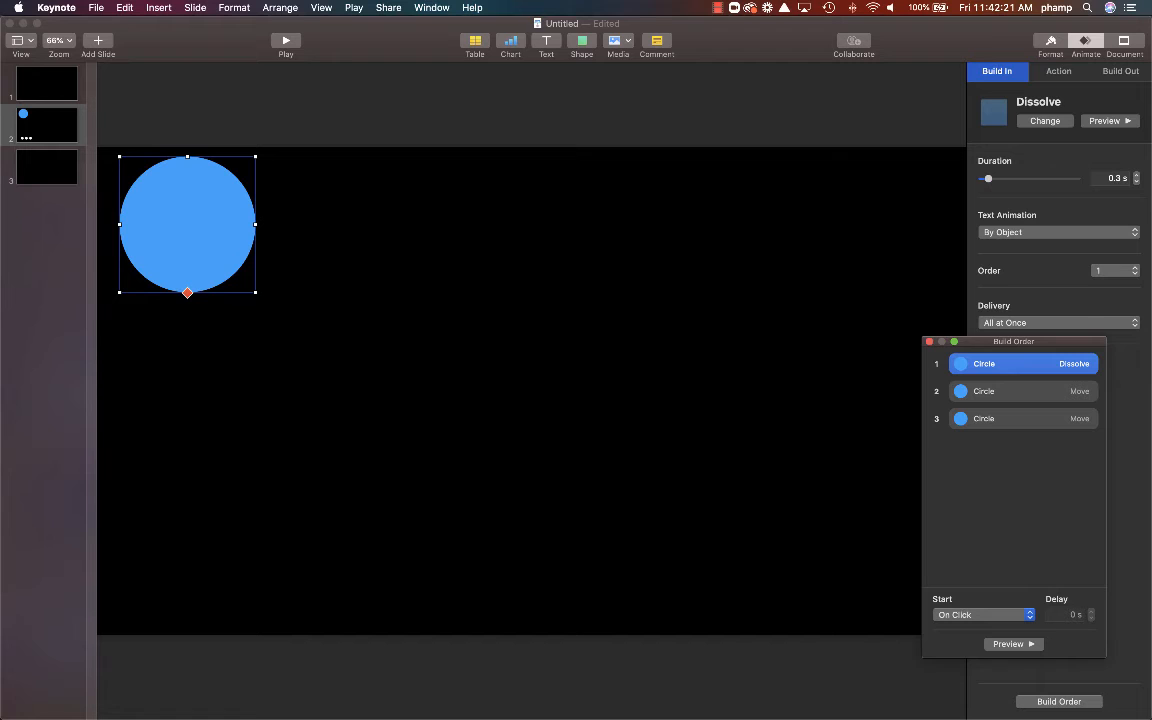
left_click(1023, 391)
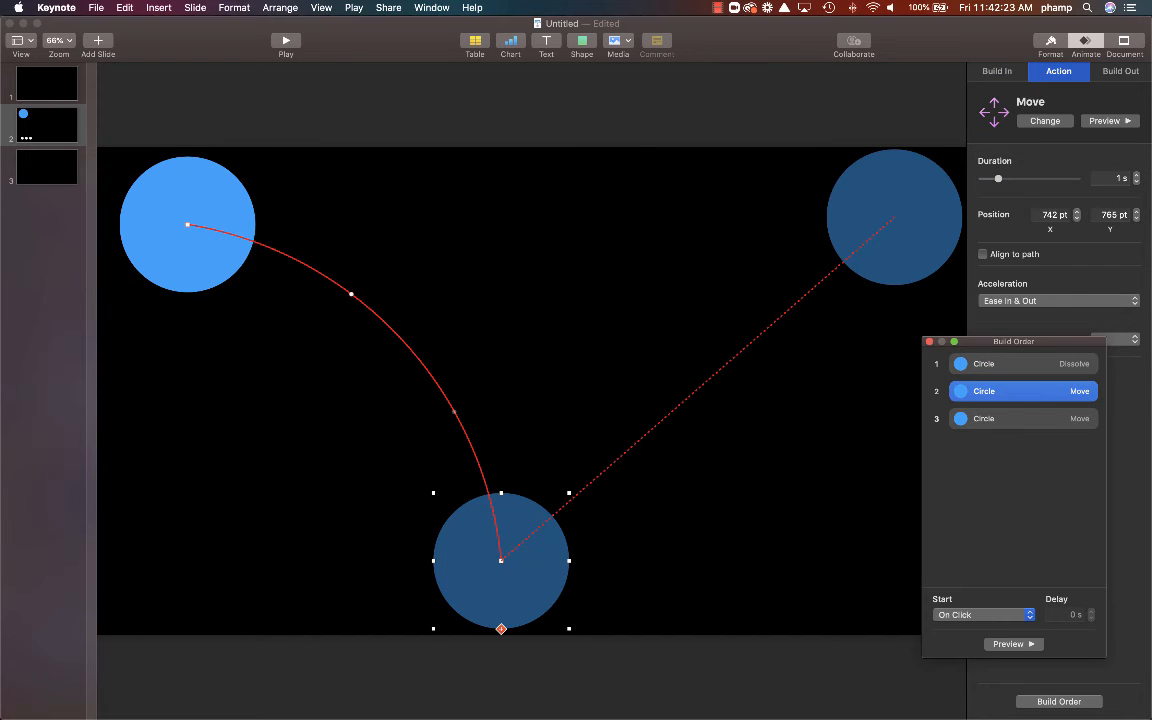
left_click(1023, 419)
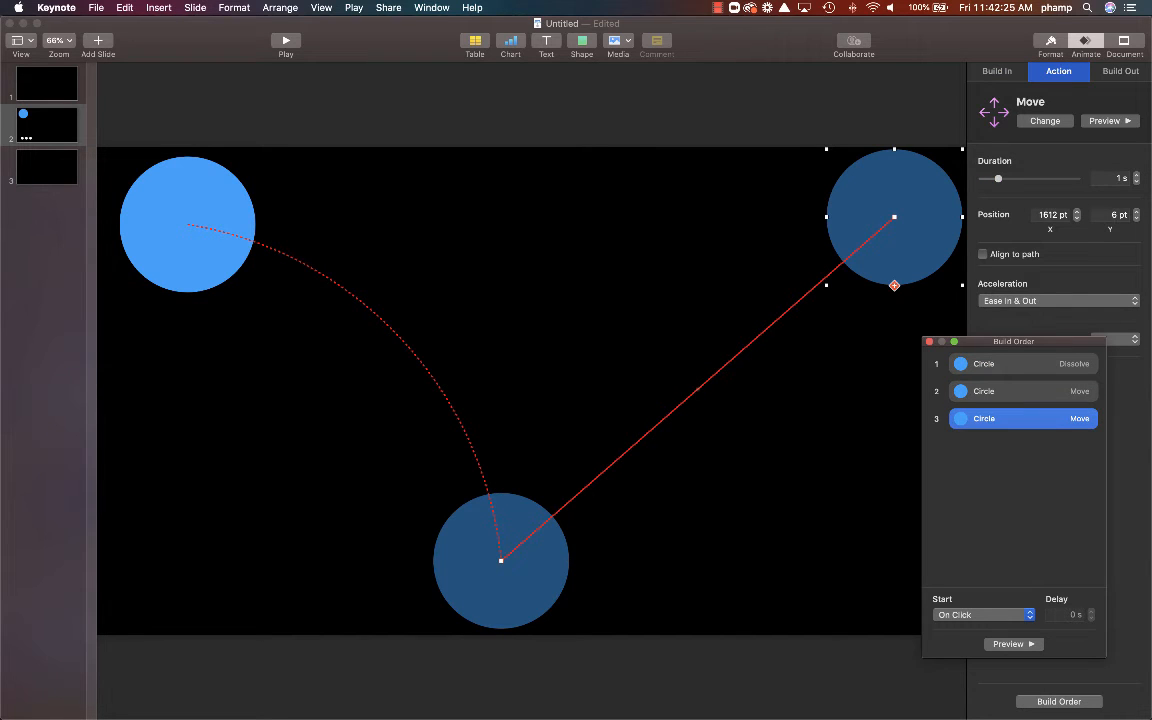
left_click(700, 393)
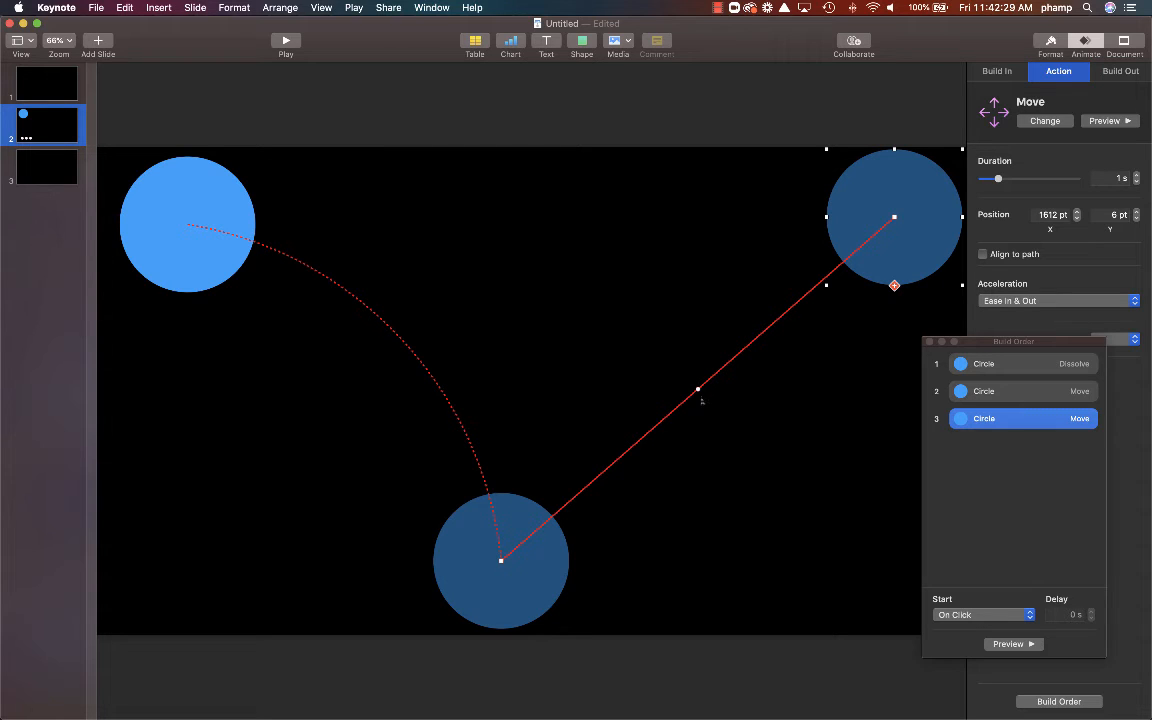
left_click_drag(701, 401, 782, 255)
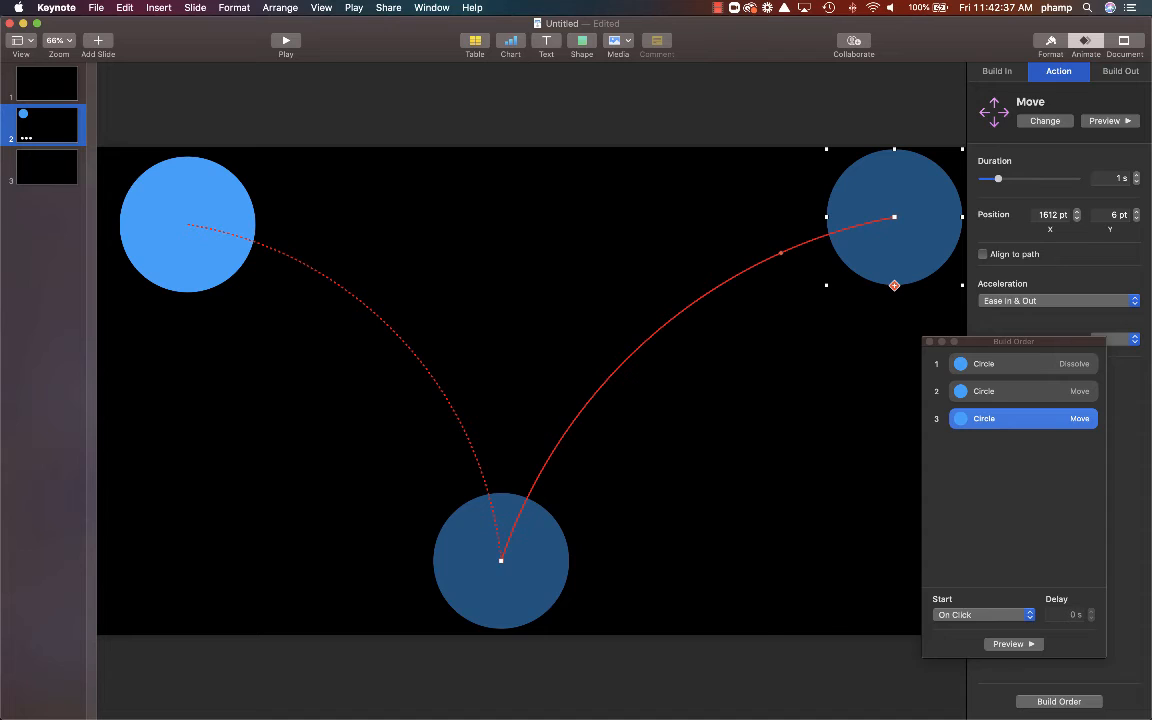
left_click(752, 400)
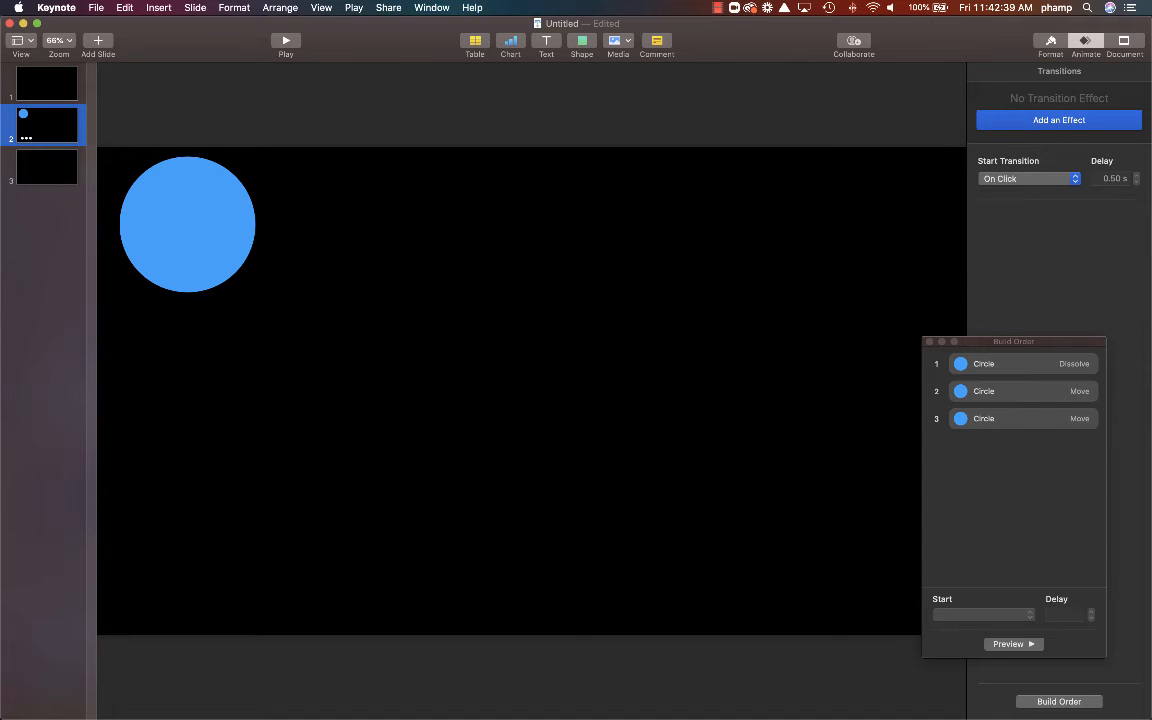
Step: Preview the circle's Dissolve and two Move builds together from the build order
left_click(187, 225)
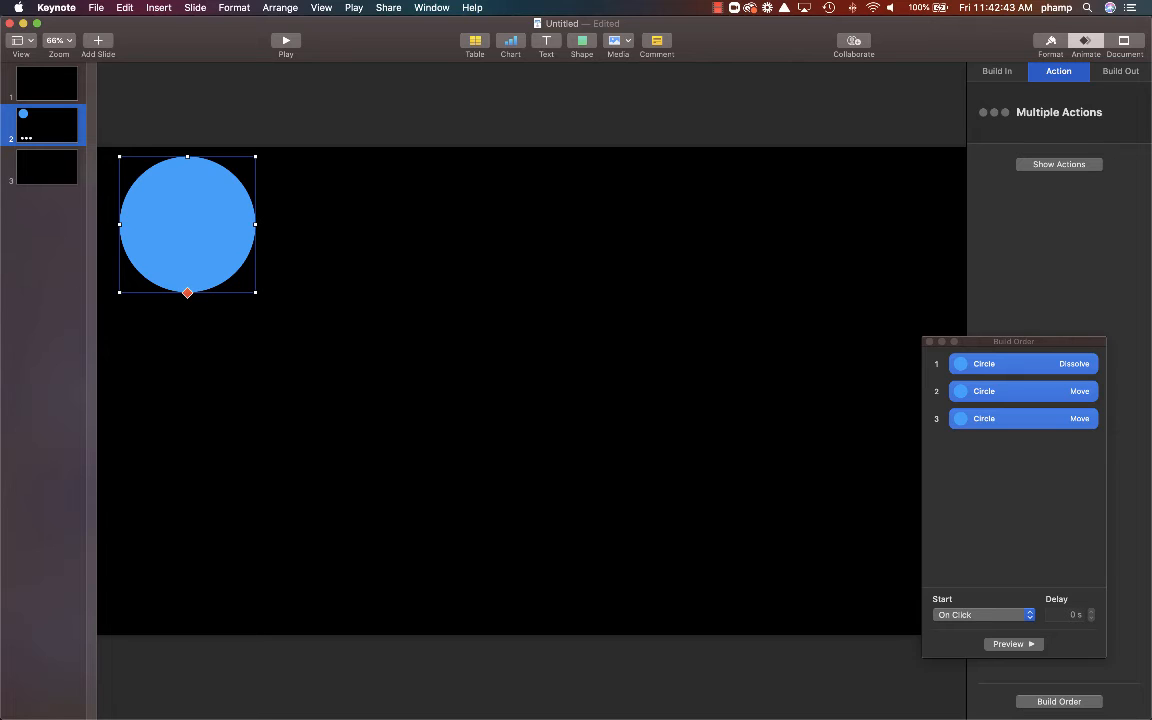
left_click(1013, 644)
left_click(1022, 391)
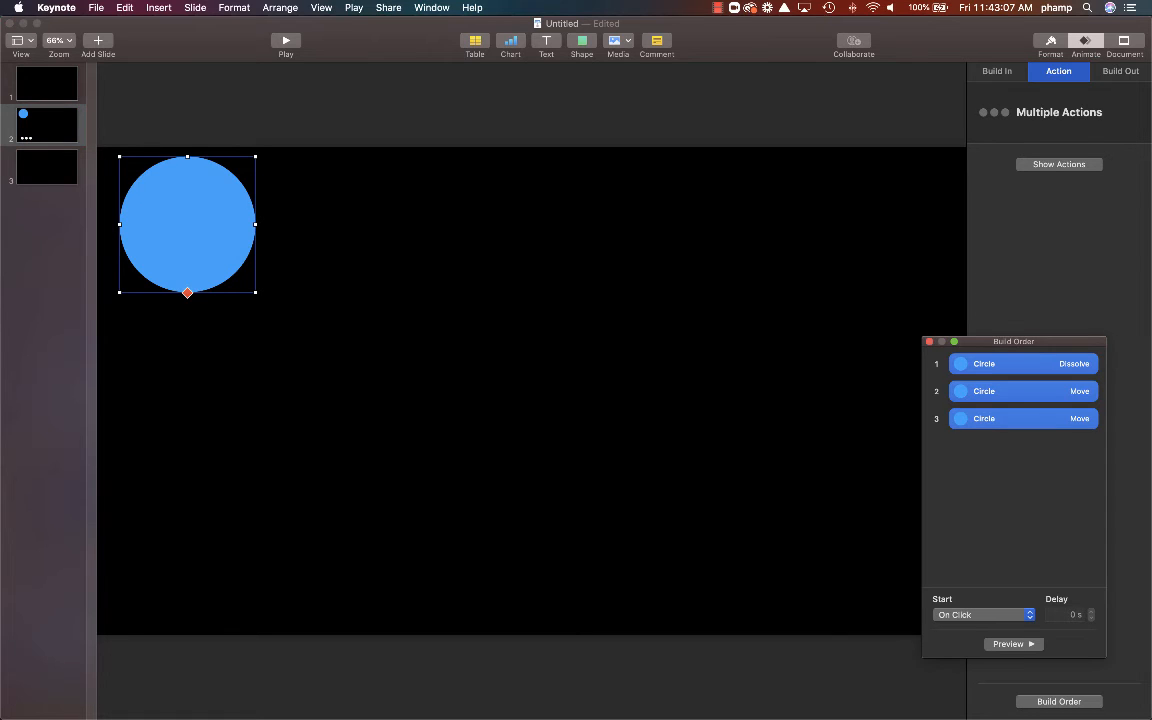
Step: Check the start options of the circle's Dissolve build and keep it at On Click
left_click(1022, 364)
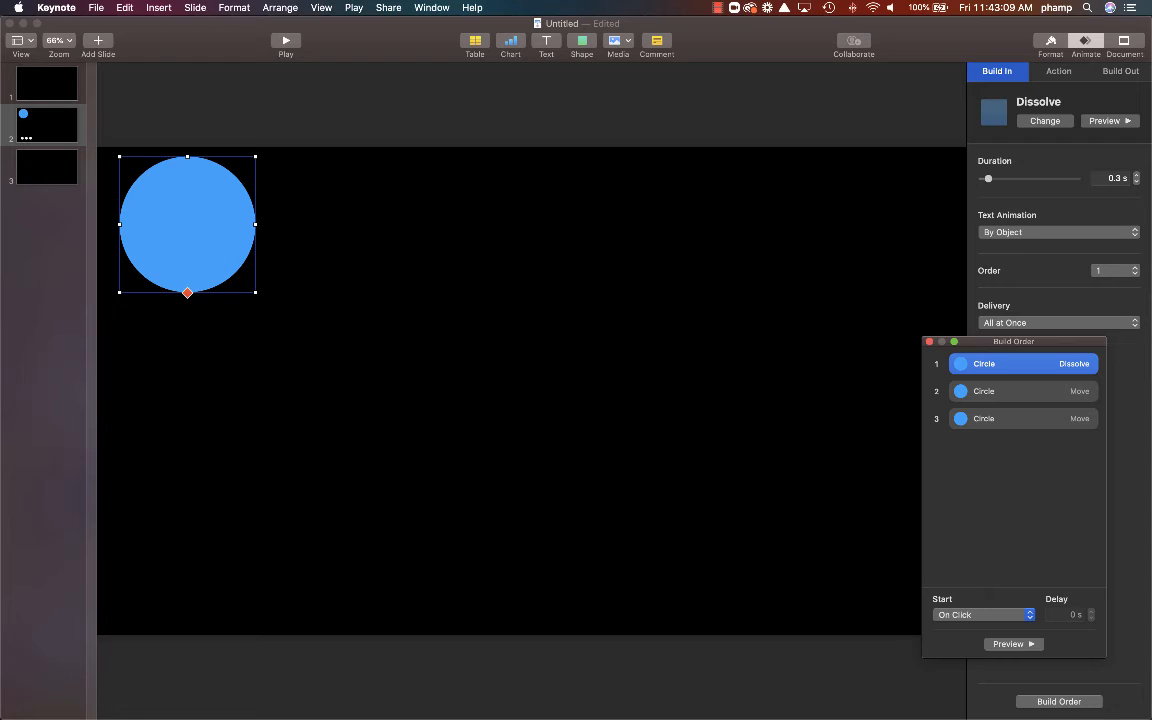
left_click_drag(1014, 342, 1042, 369)
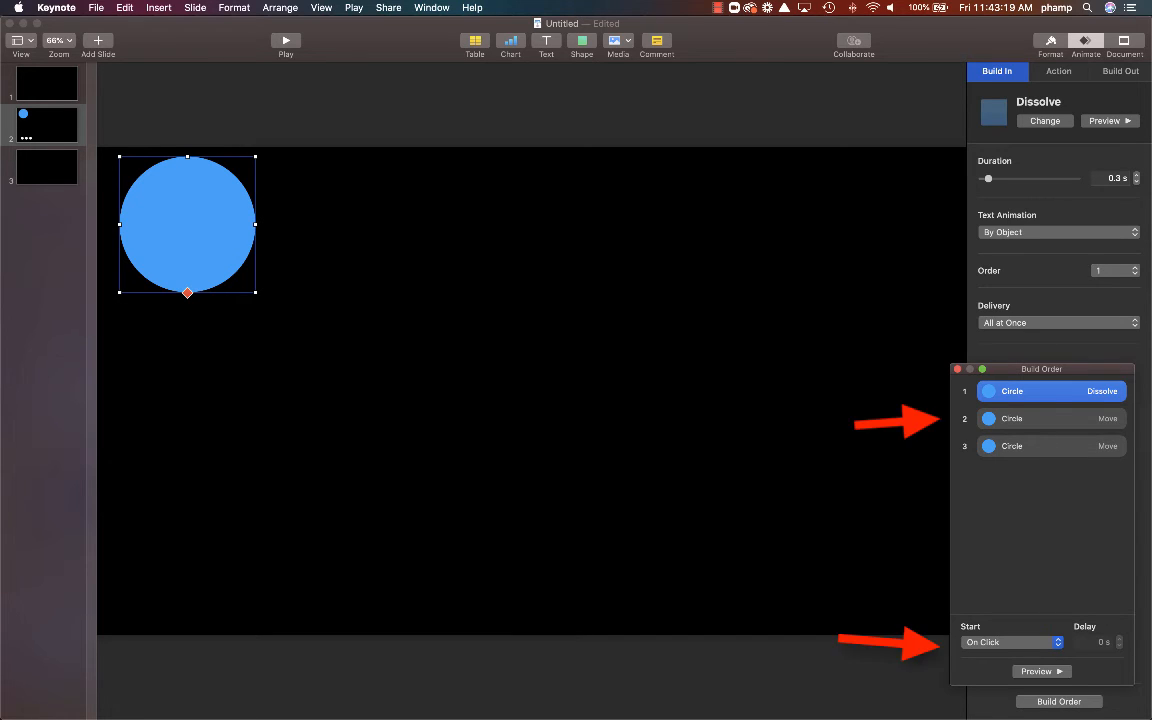
left_click(1010, 643)
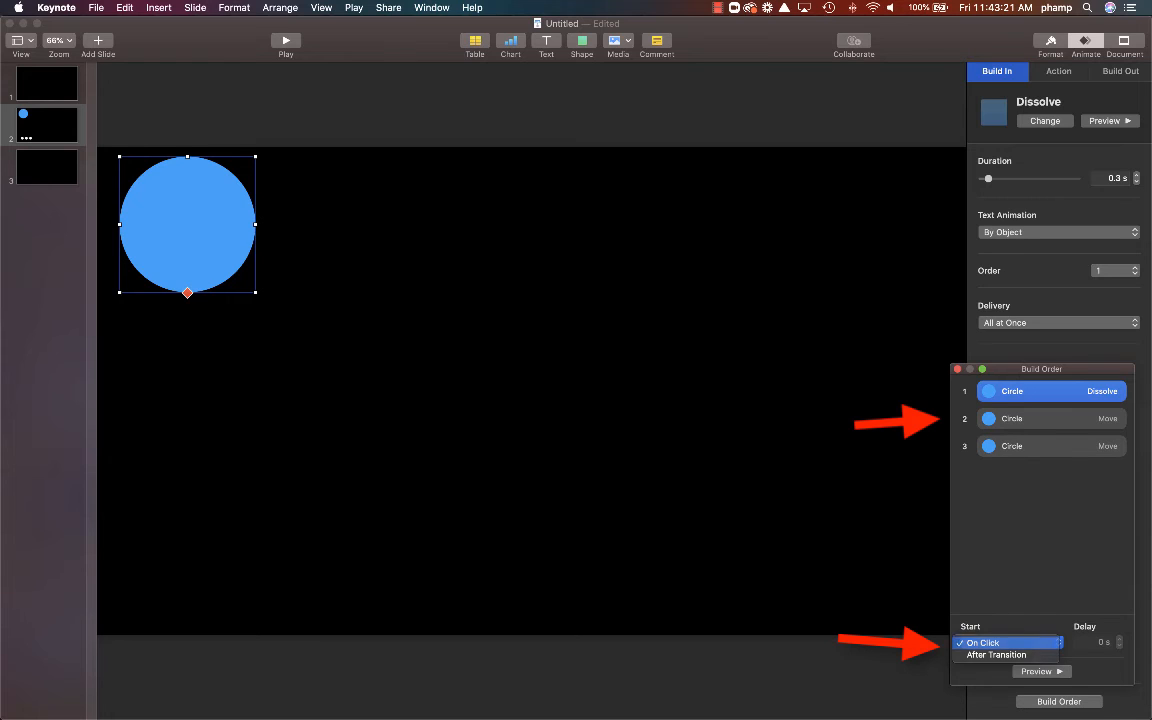
left_click(1005, 643)
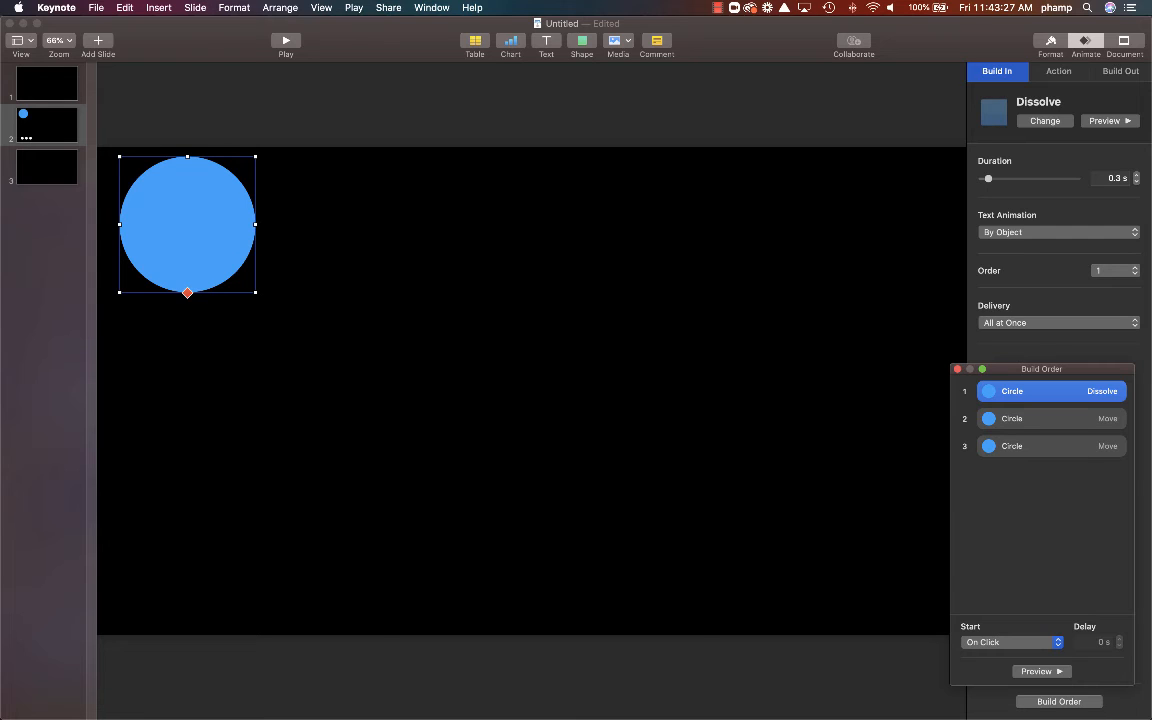
Step: Set the first Move to start After Build 1 and the second Move to start After Build 2
left_click(1050, 419)
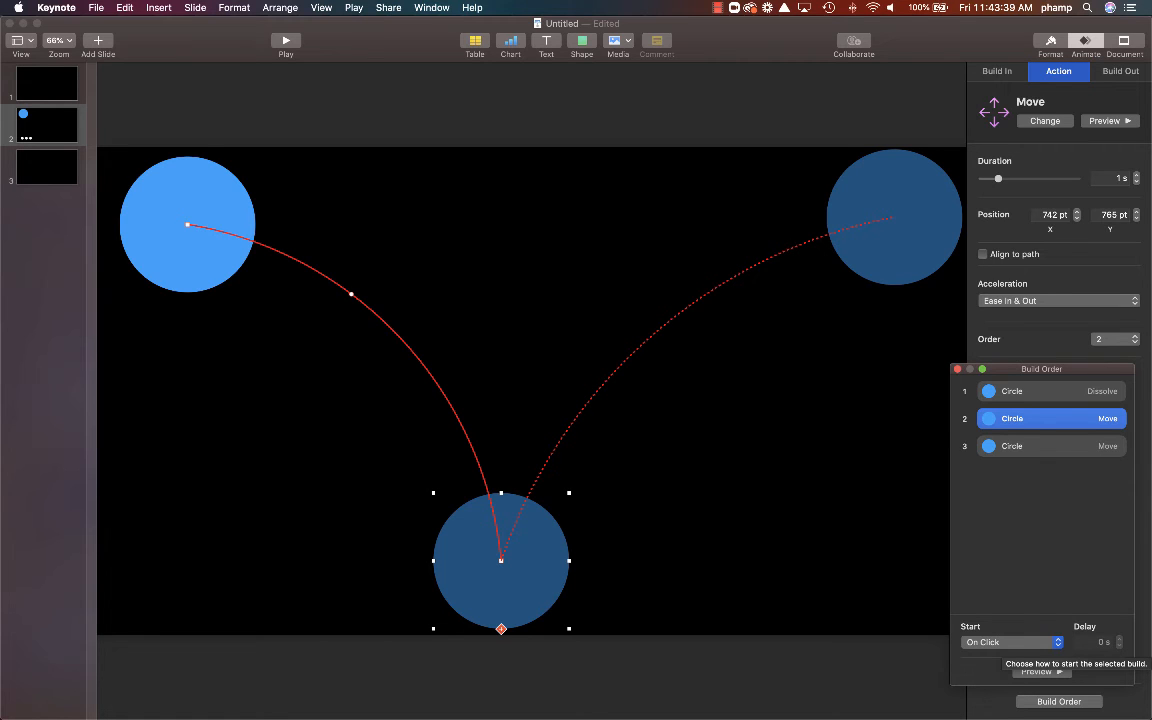
left_click(1010, 642)
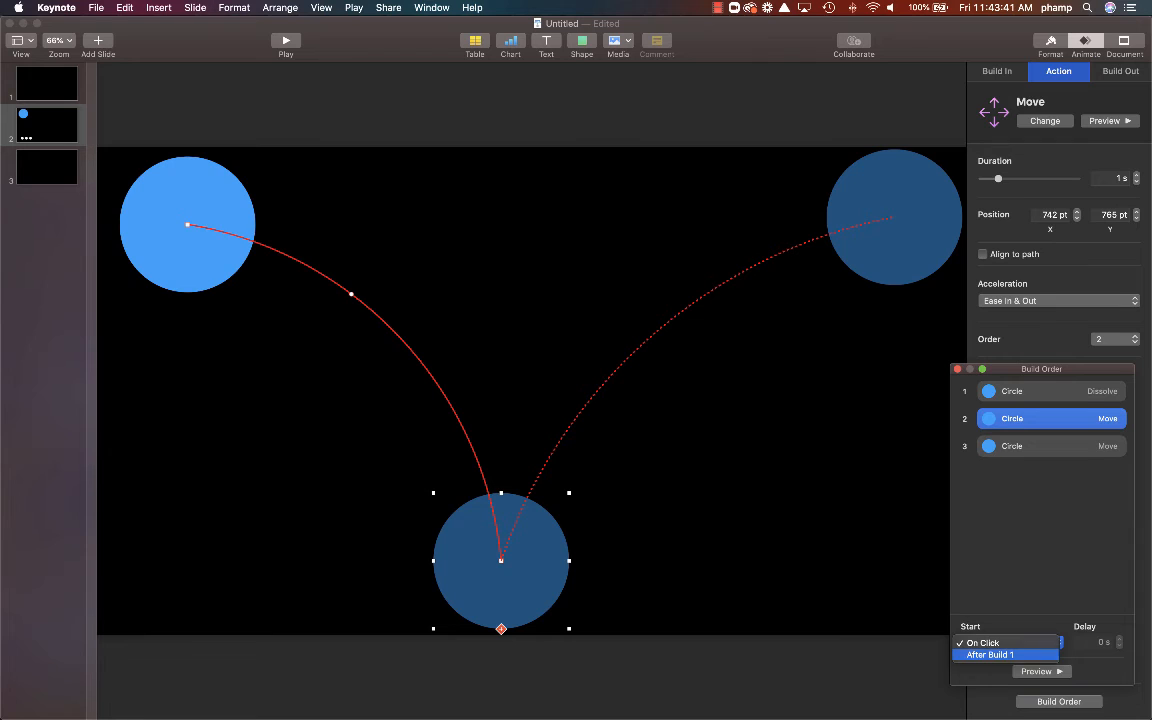
left_click(1005, 654)
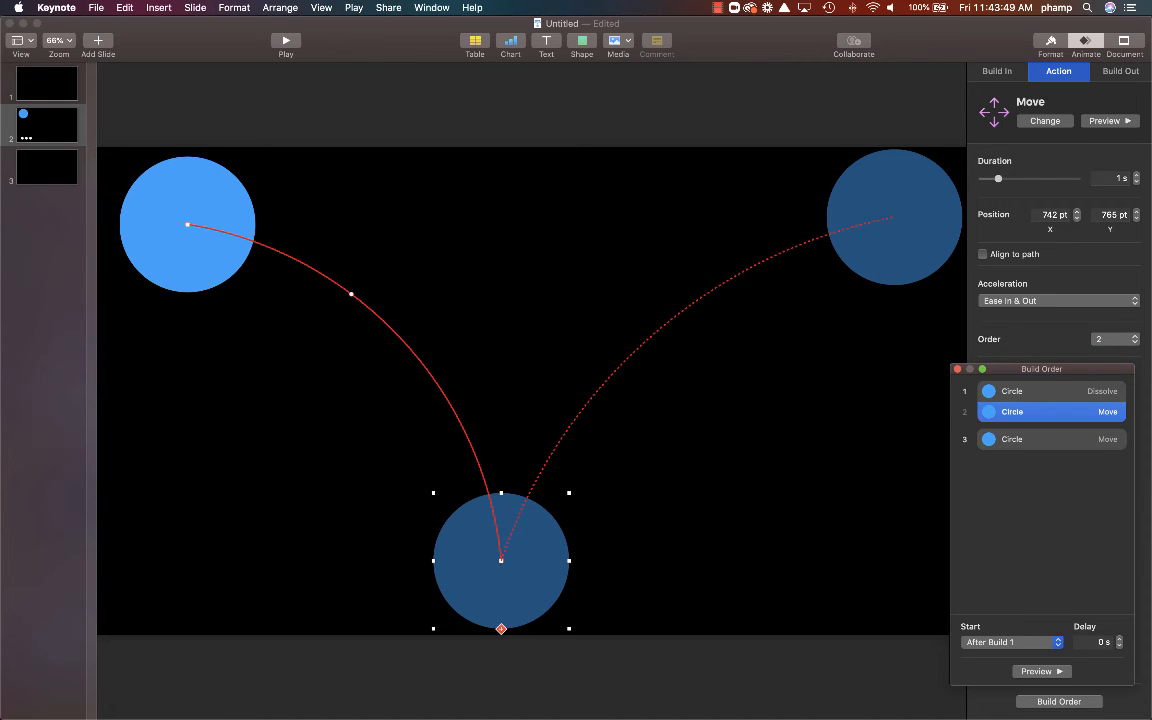
left_click(1051, 439)
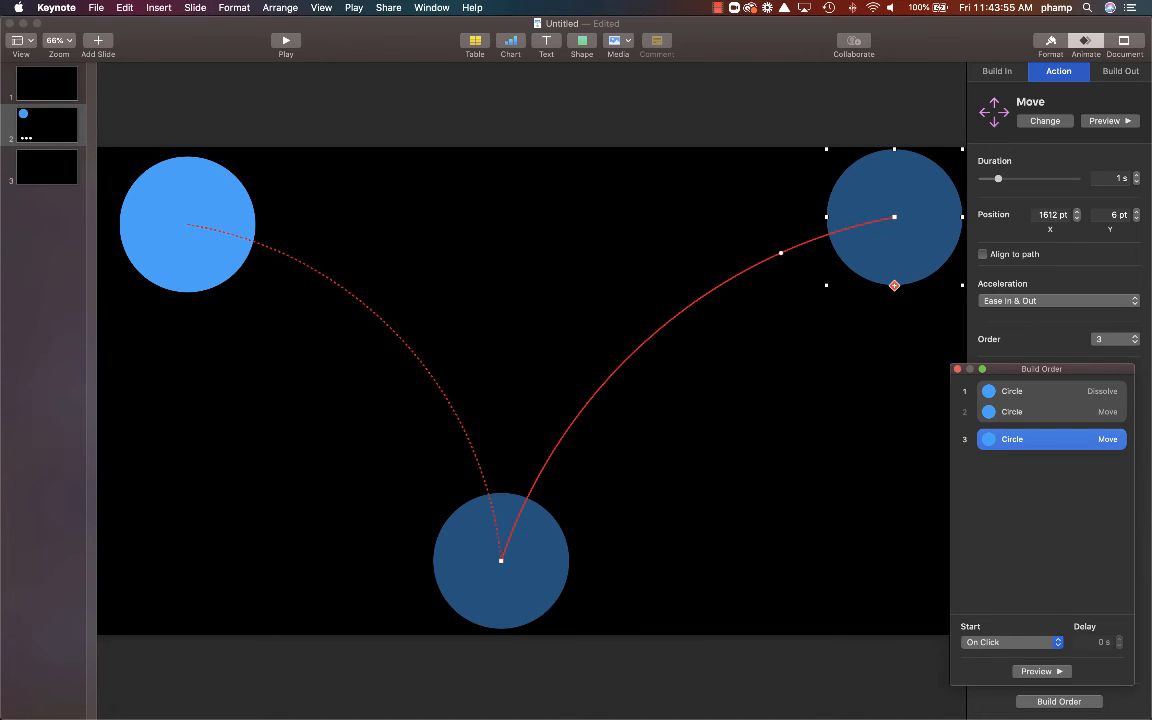
left_click(1013, 642)
left_click(995, 654)
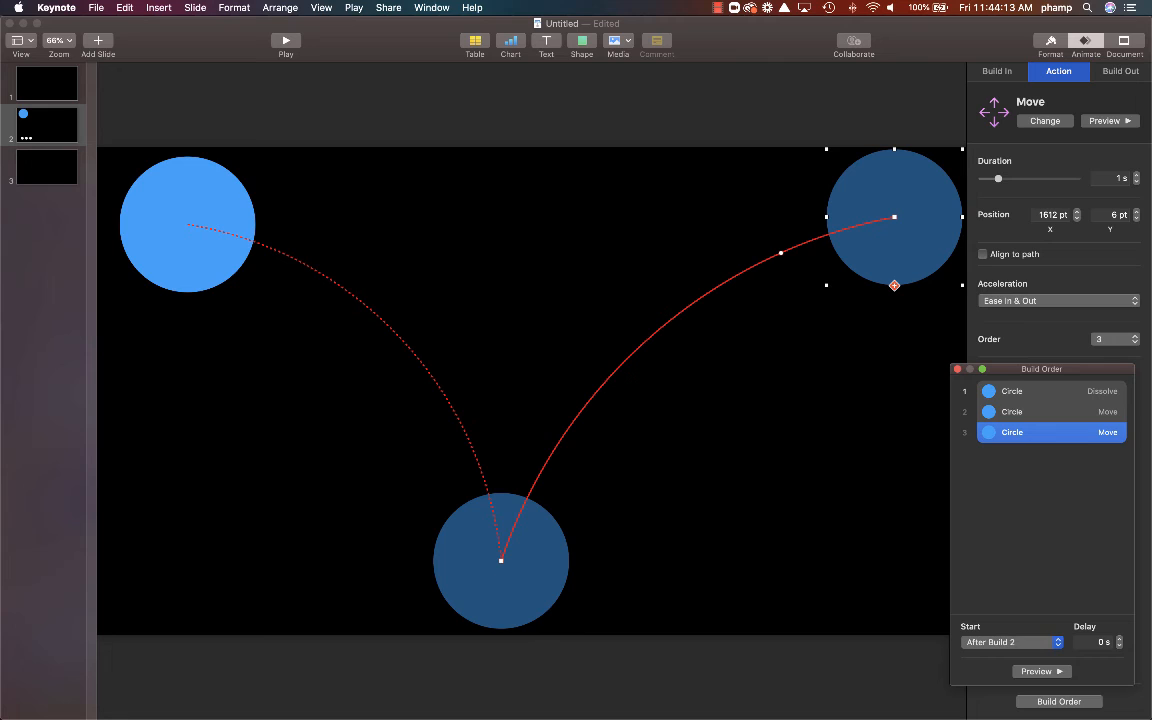
Step: Shorten the second Move's duration to 0.5 s and preview it from the build order
left_click(1051, 412)
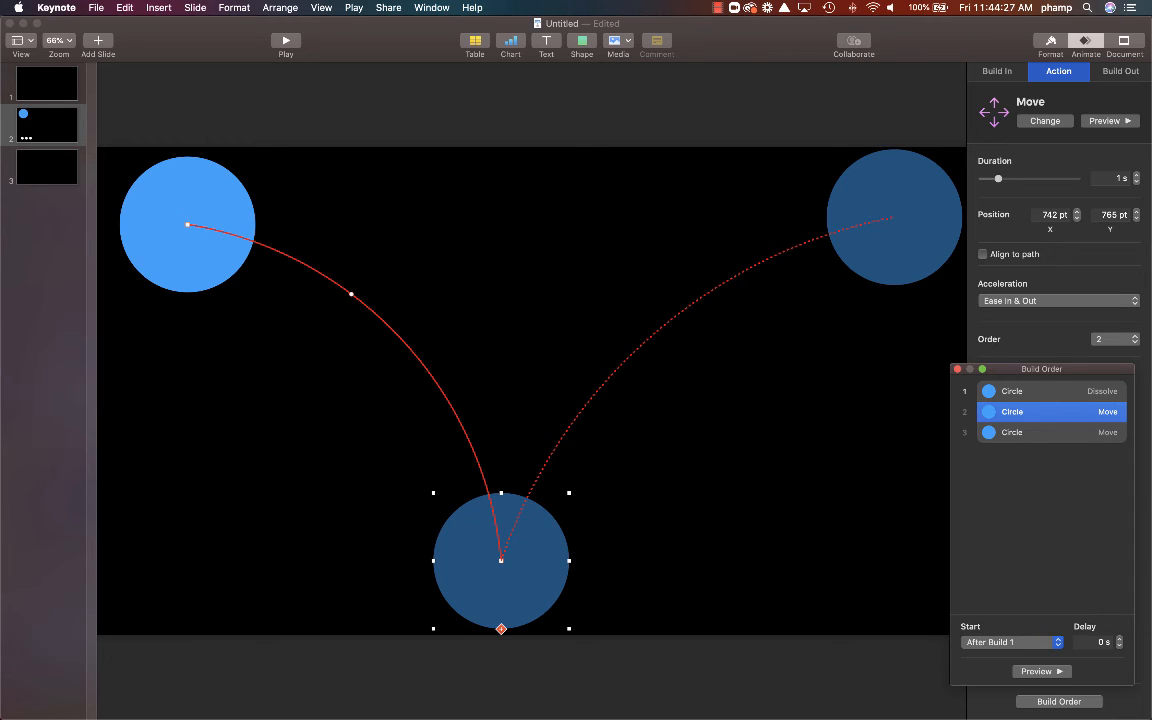
left_click(1050, 433)
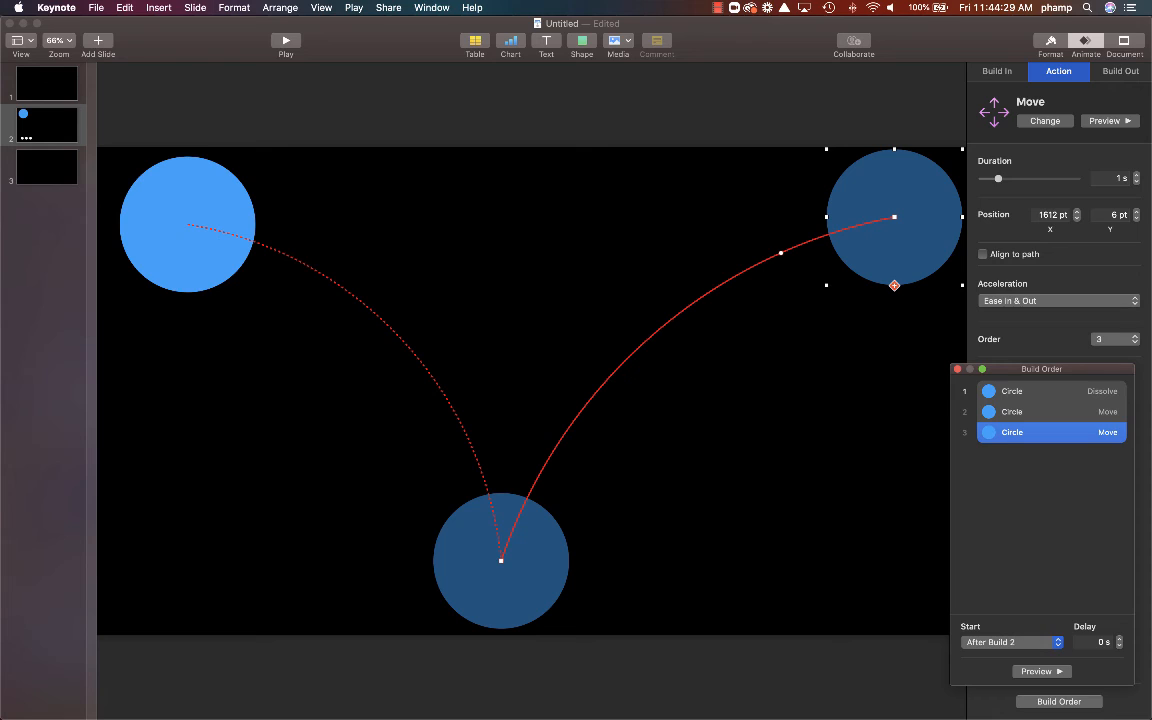
left_click_drag(998, 179, 991, 179)
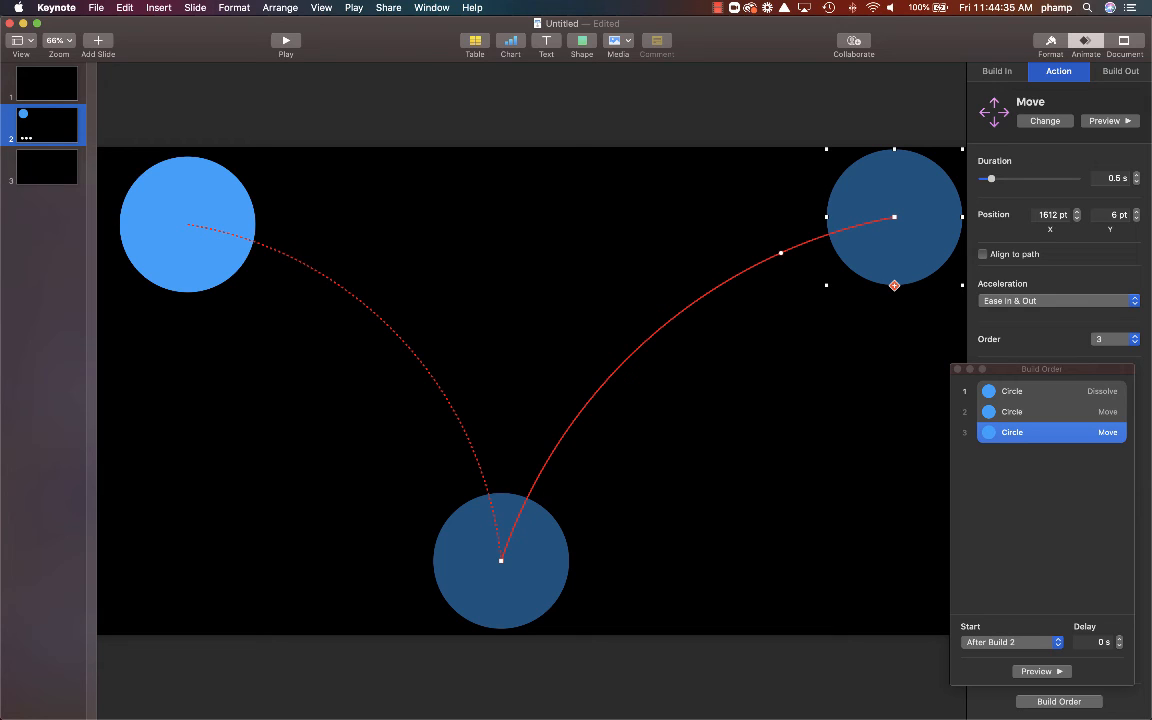
left_click(1042, 671)
Step: Add a Fly Out build-out effect to the circle and set it to start After Build 3
left_click(1120, 71)
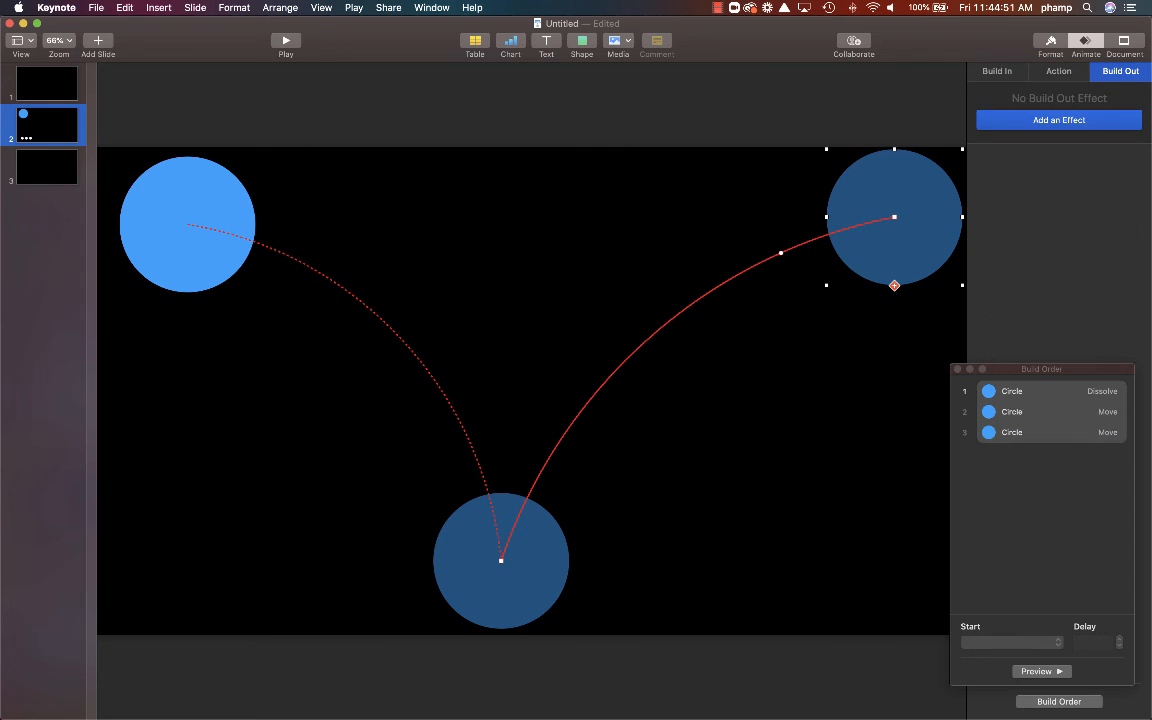
left_click(1059, 120)
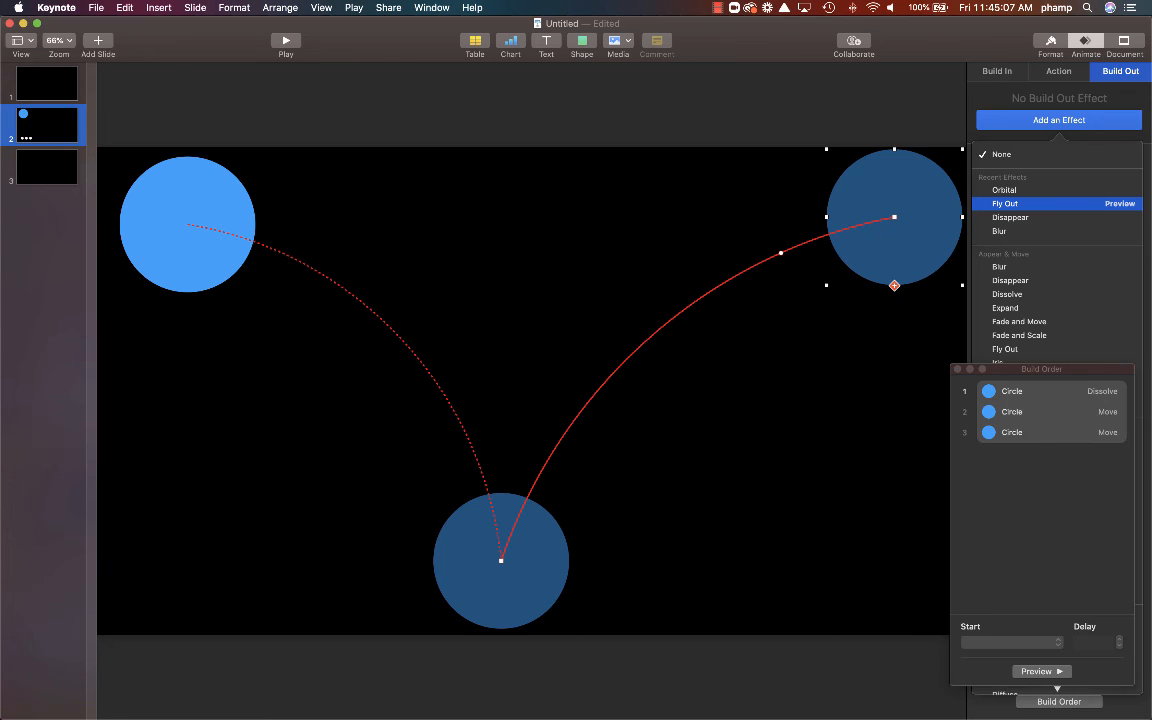
left_click(1006, 204)
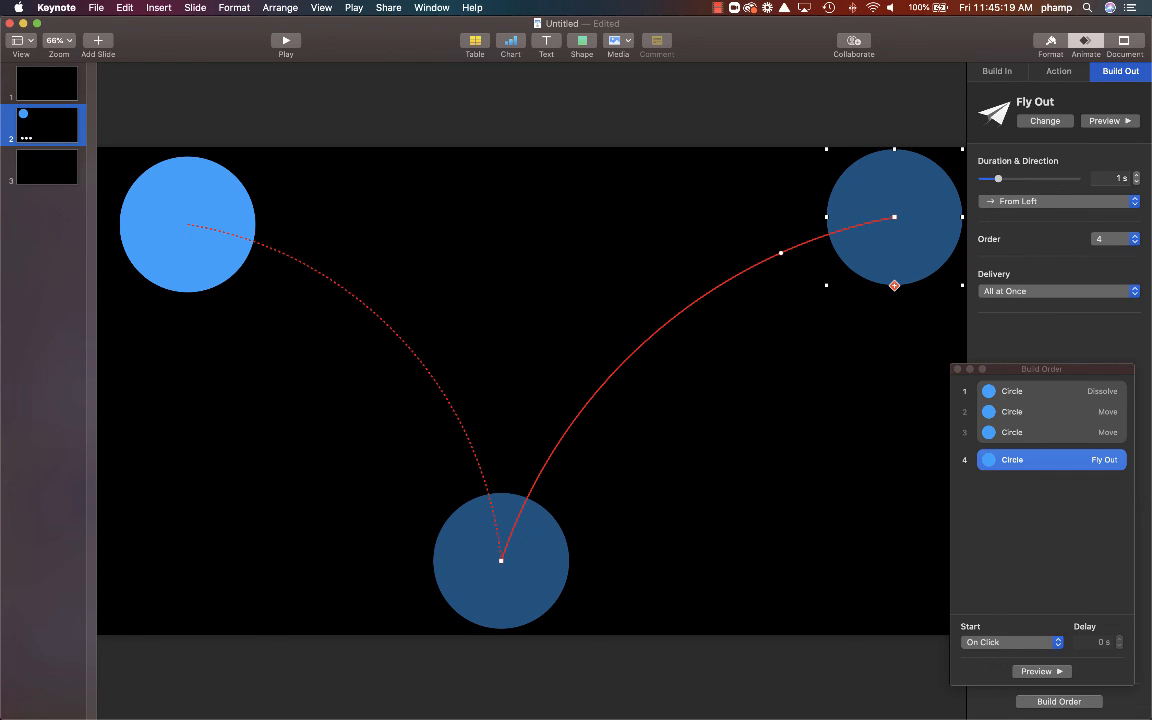
left_click(1012, 642)
left_click(995, 655)
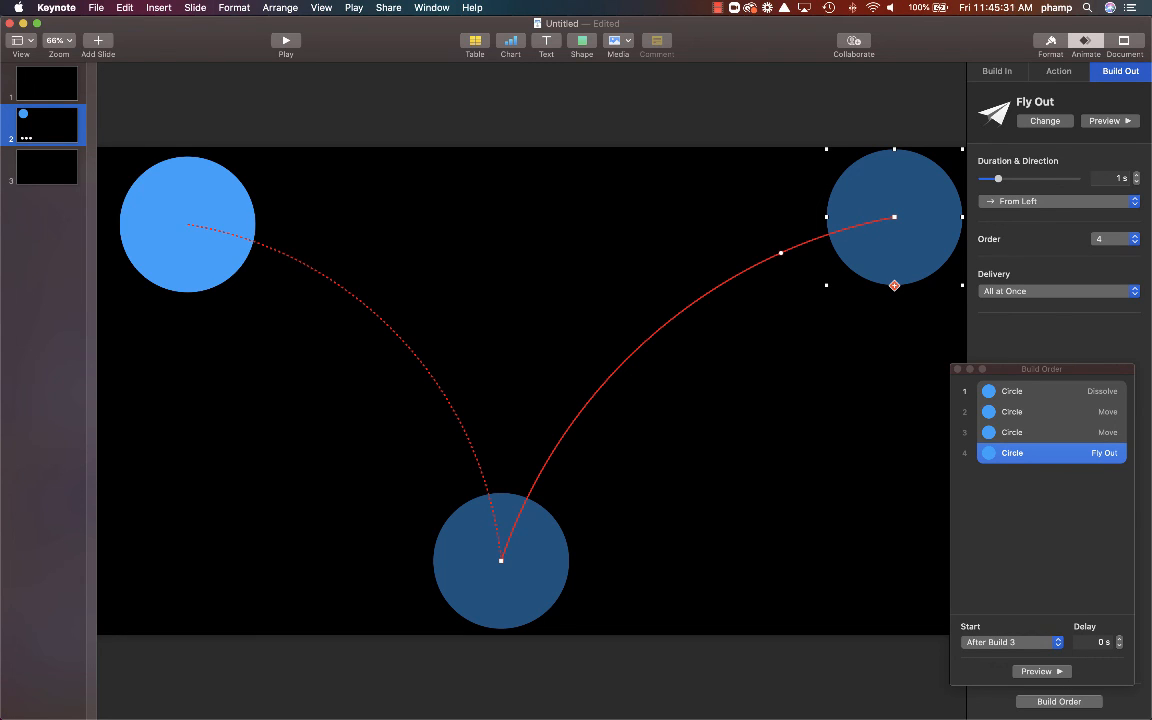
Step: Increase the Fly Out build's start delay and shorten its duration
left_click(1119, 639)
left_click(1119, 639)
left_click(1136, 182)
left_click(1136, 182)
left_click(1136, 182)
left_click(1136, 182)
left_click(1136, 182)
Step: Play the slideshow from slide 1 to check the circle's builds
left_click(47, 84)
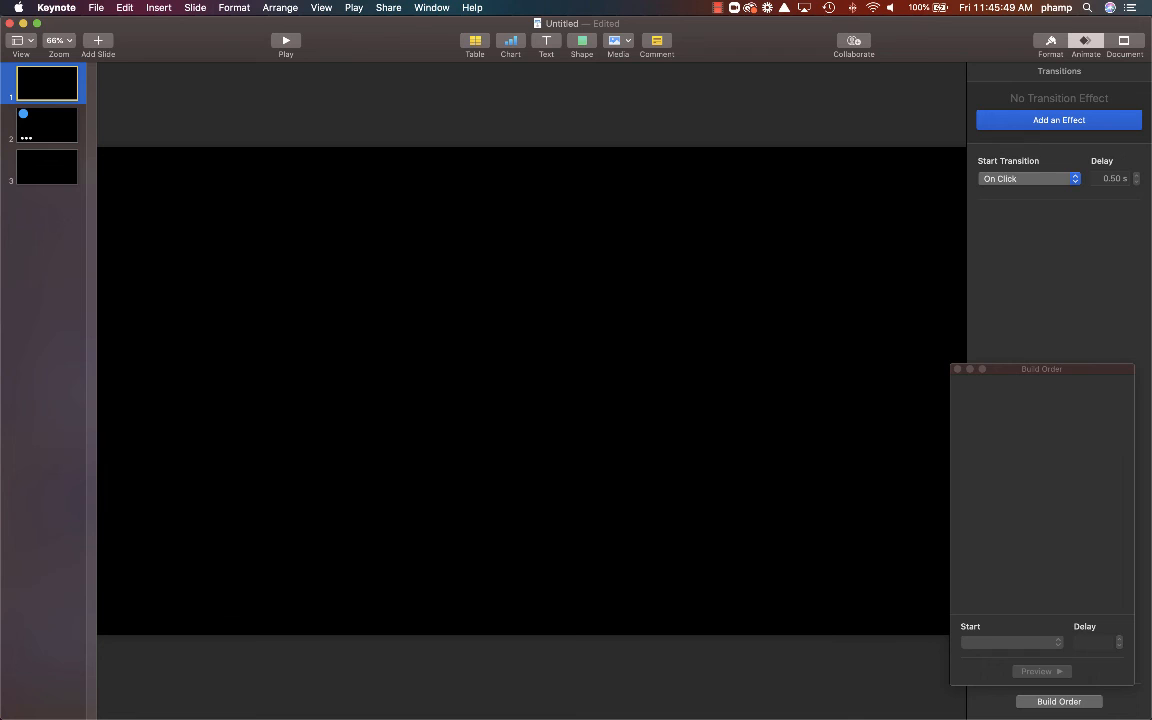
left_click(286, 41)
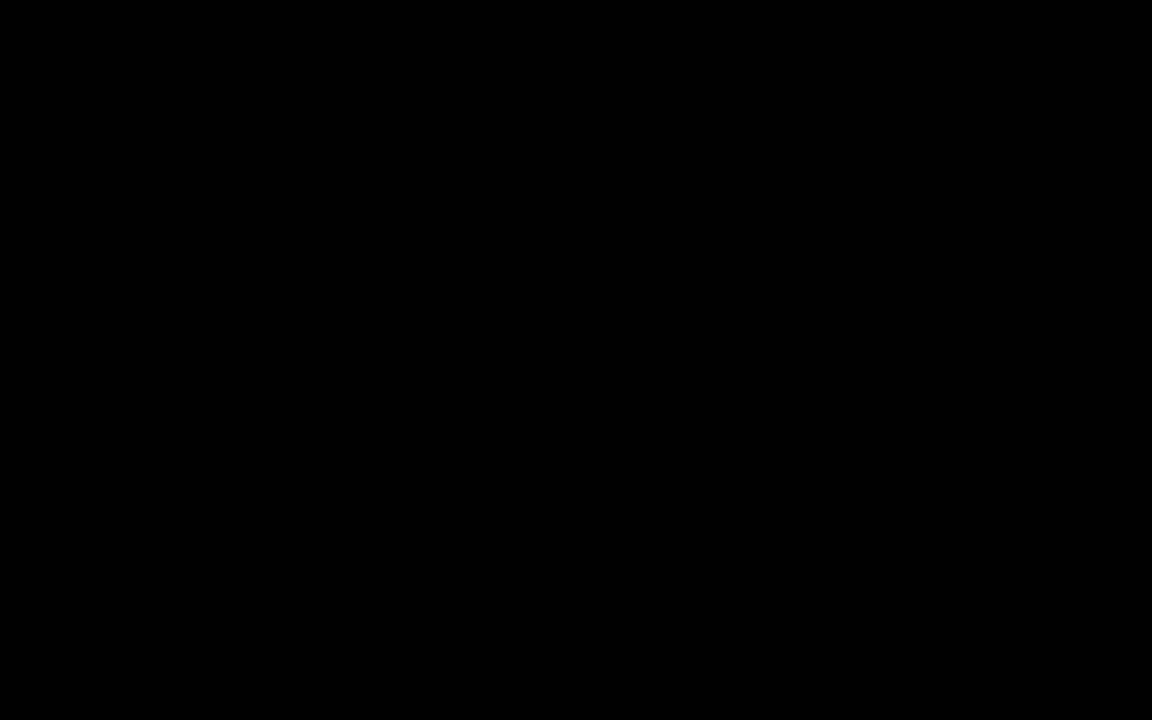